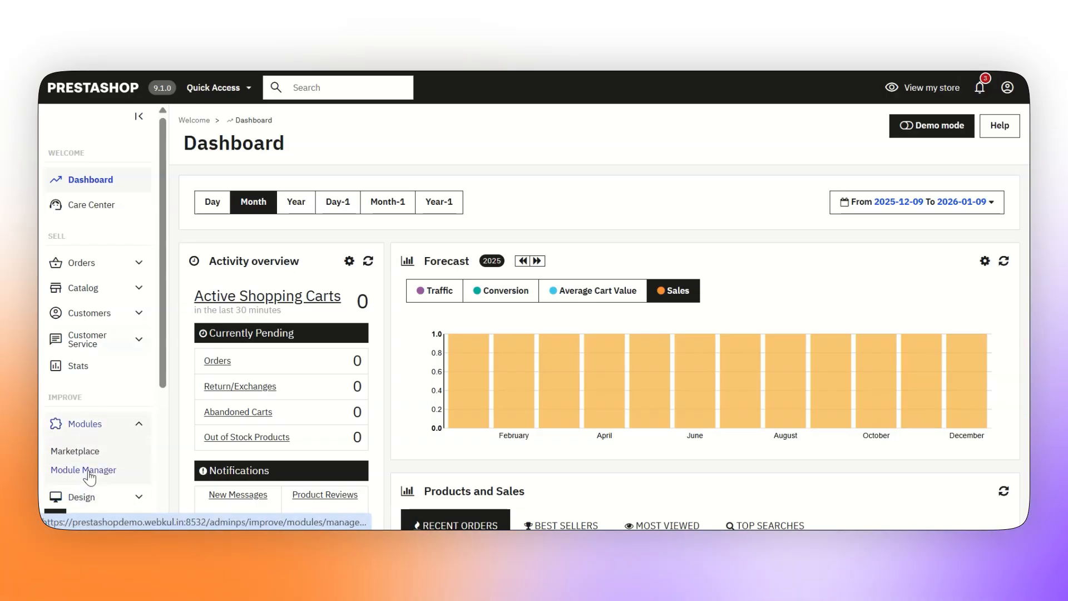
Search the Module Manager for 'wkquickorder' and open Prestashop Quick Order's Configure page
click(89, 470)
click(337, 180)
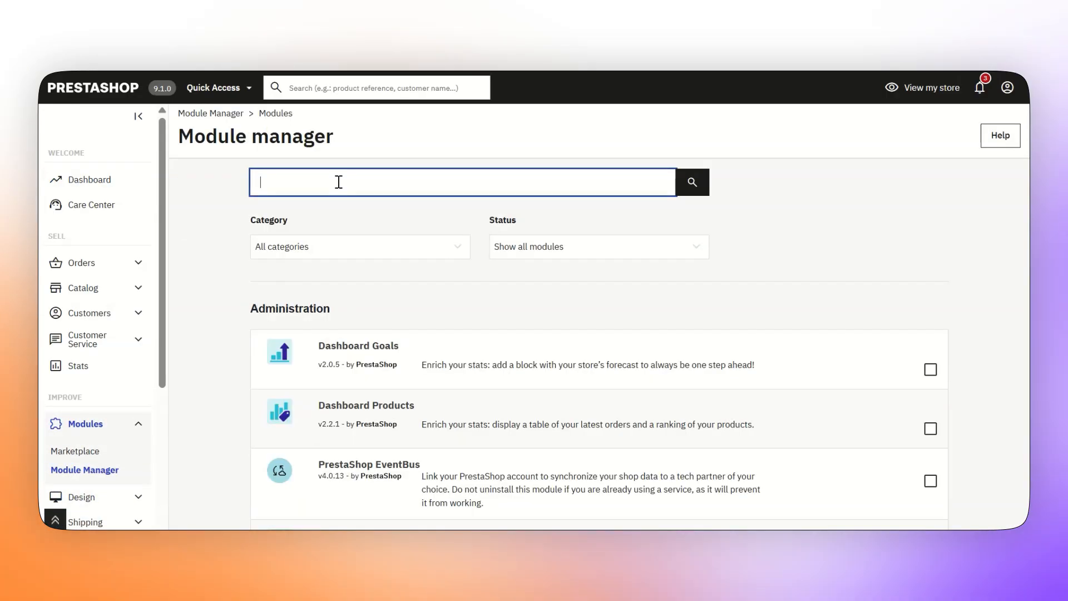
text(wk)
text(quickorder)
key(Return)
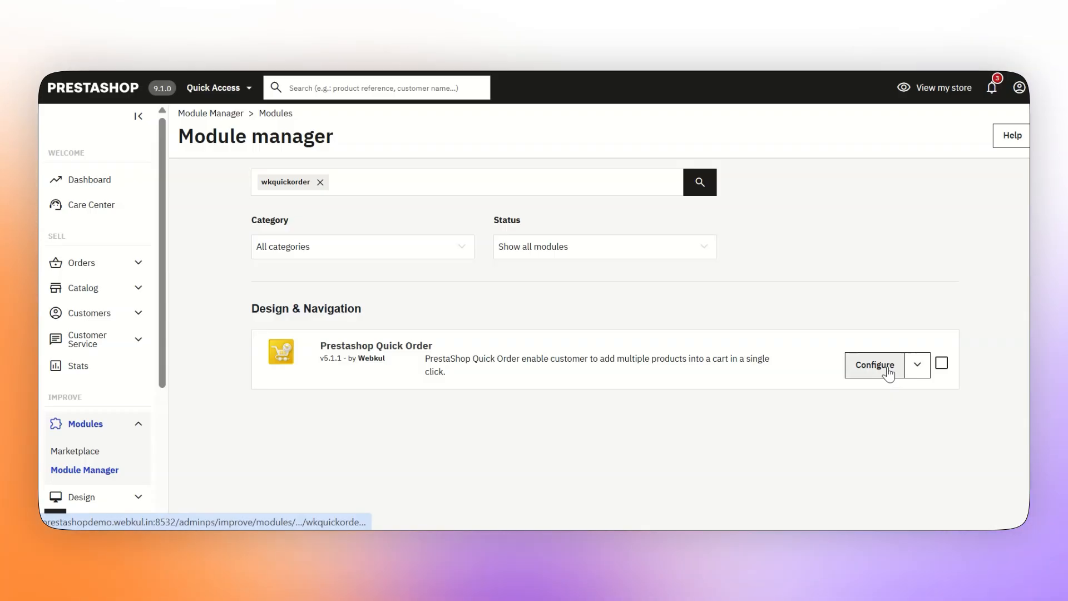
click(889, 372)
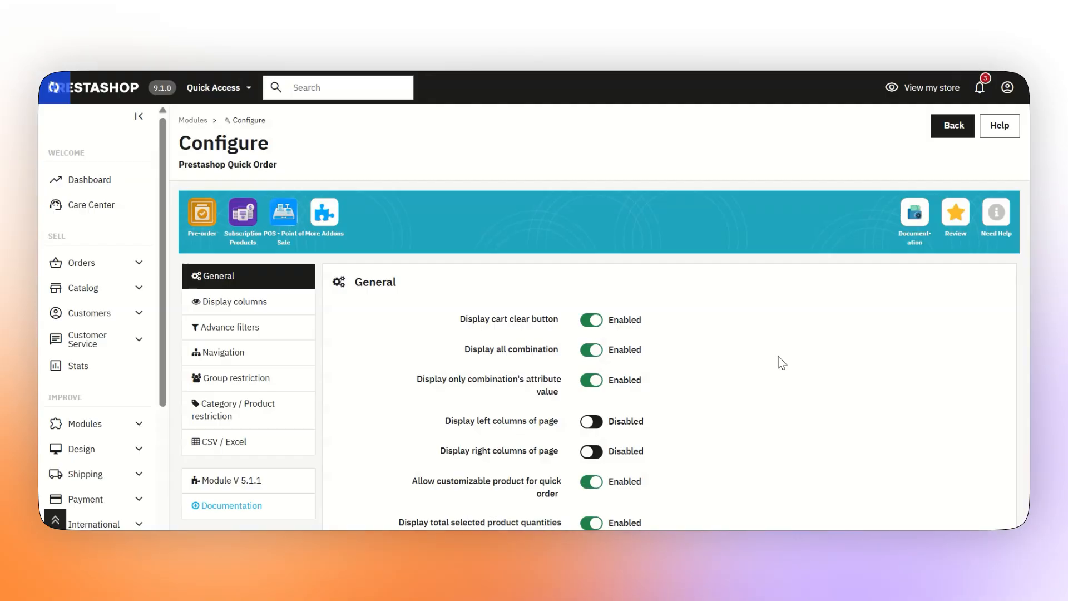
scroll(600, 356, down, 2)
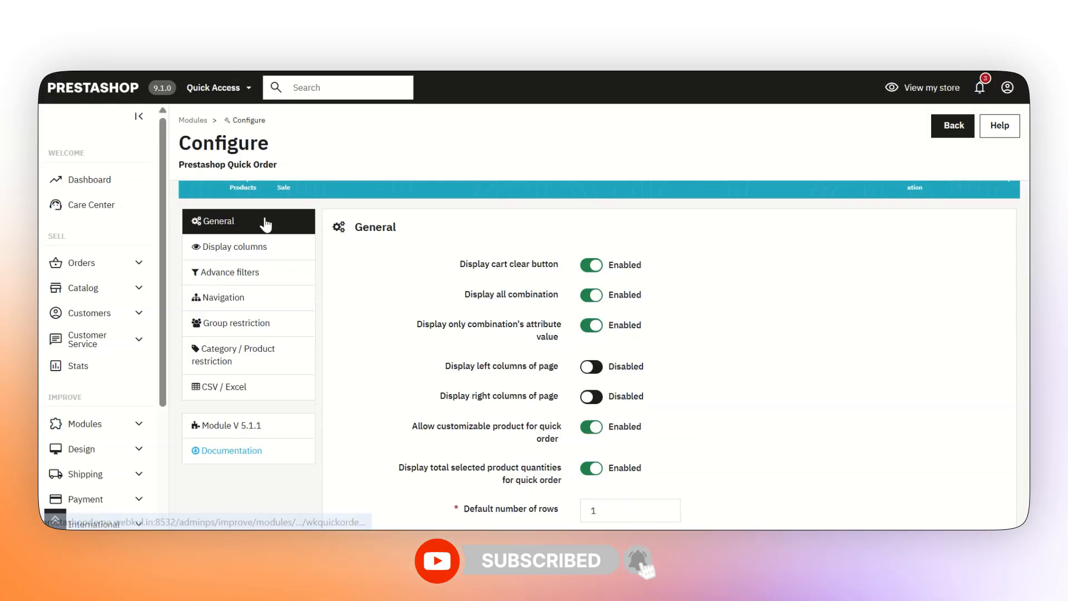
click(245, 246)
click(204, 272)
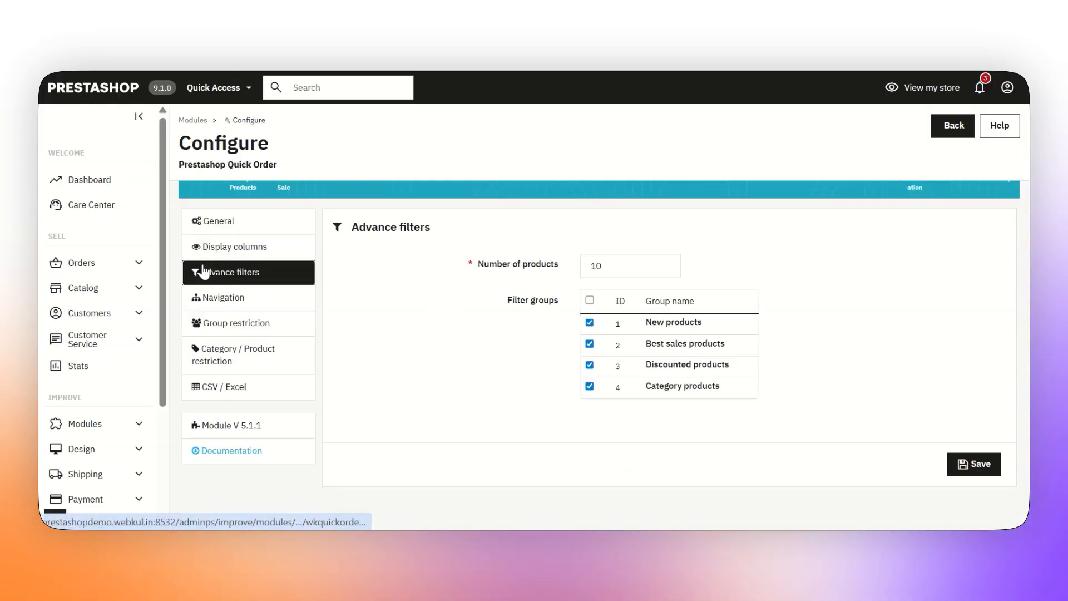
click(290, 301)
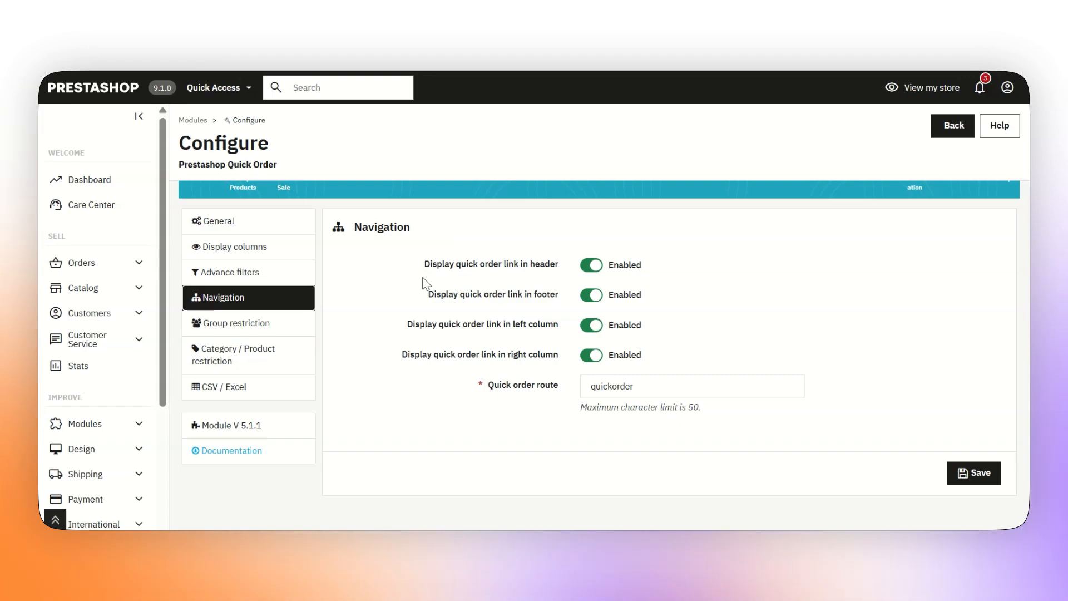
click(298, 325)
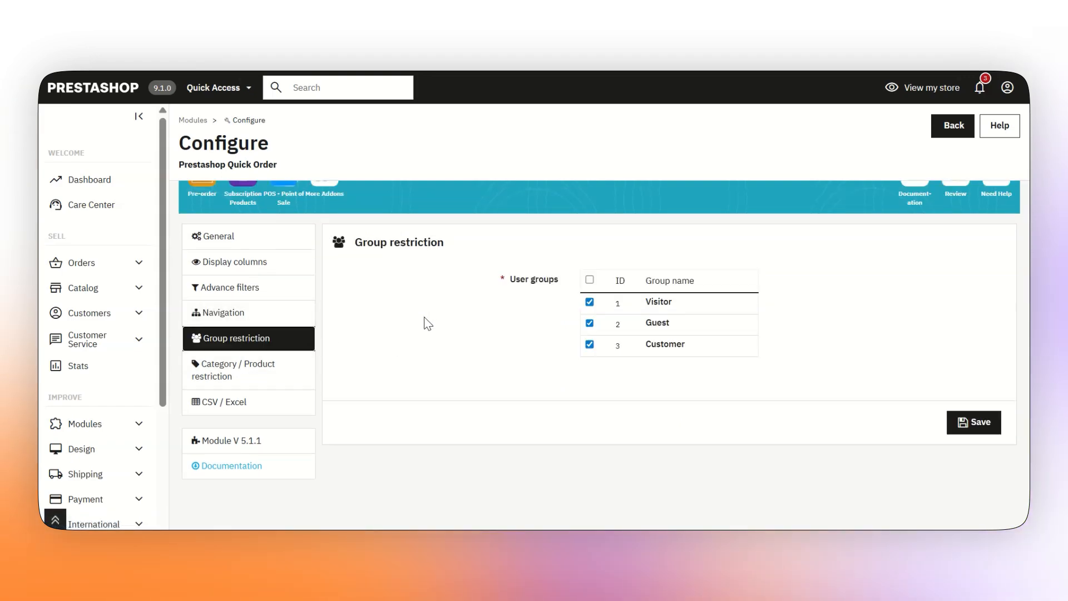
click(232, 384)
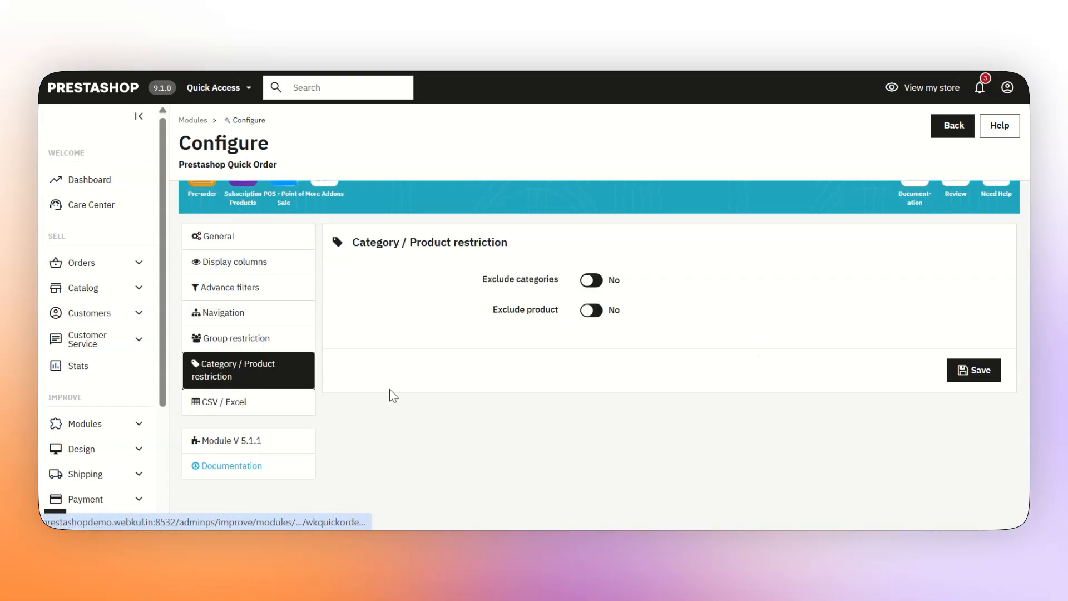
click(284, 410)
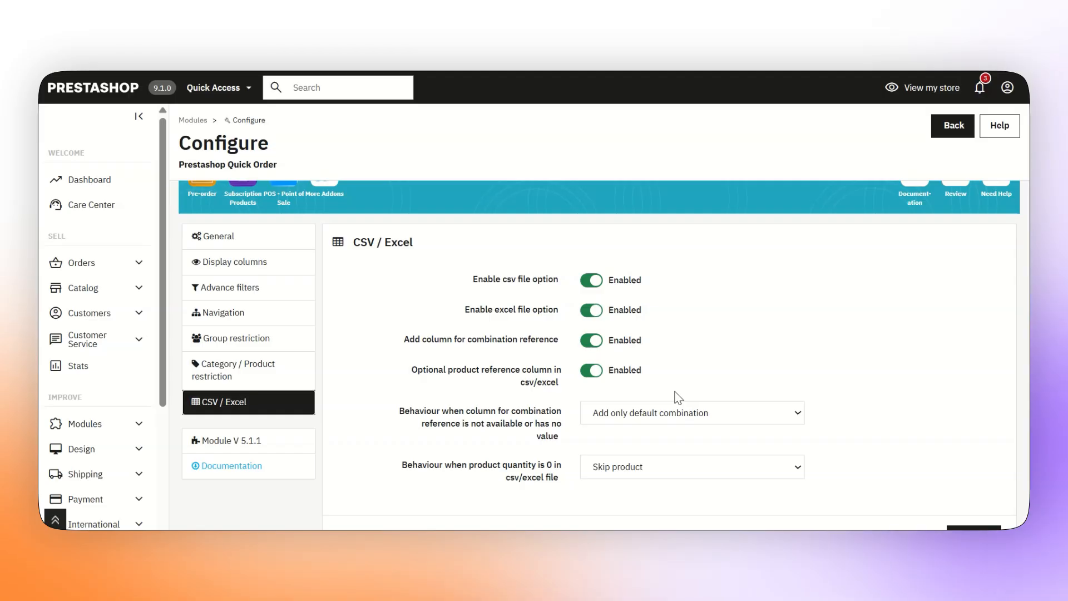
click(261, 241)
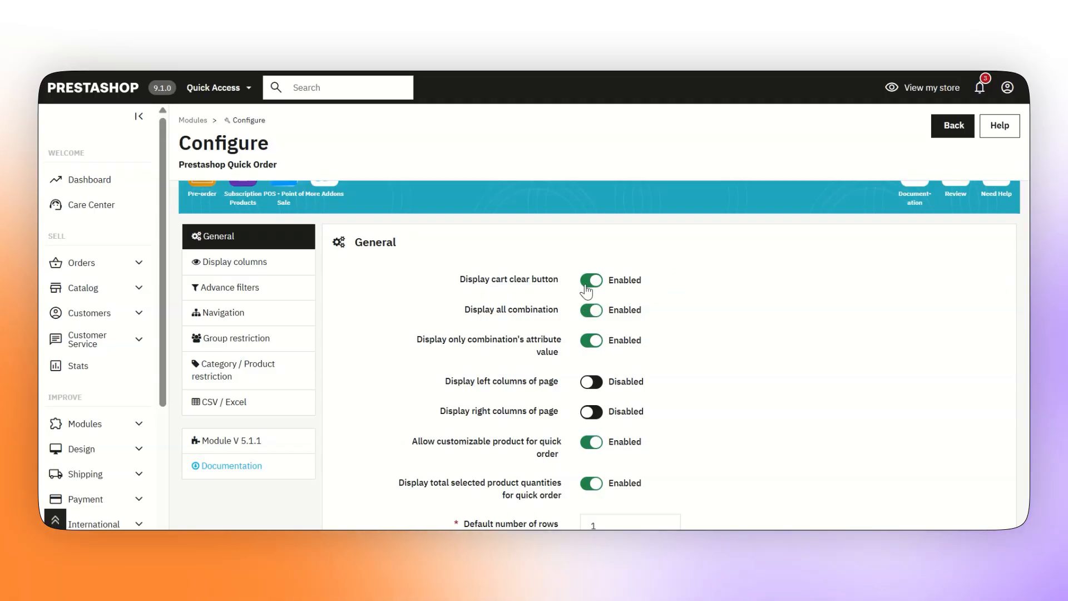
mouse_move(495, 346)
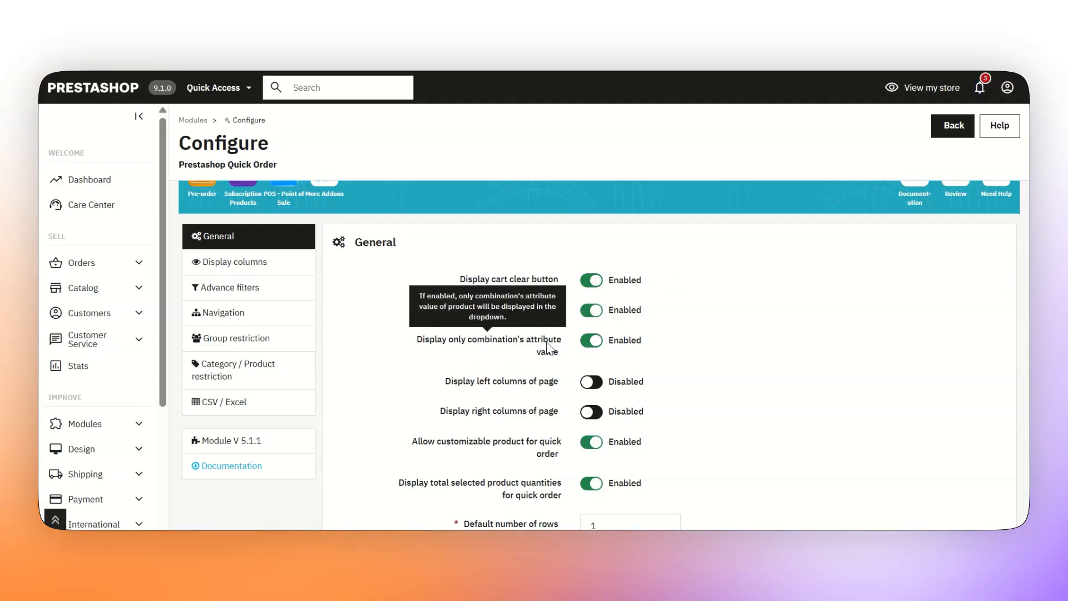
click(599, 347)
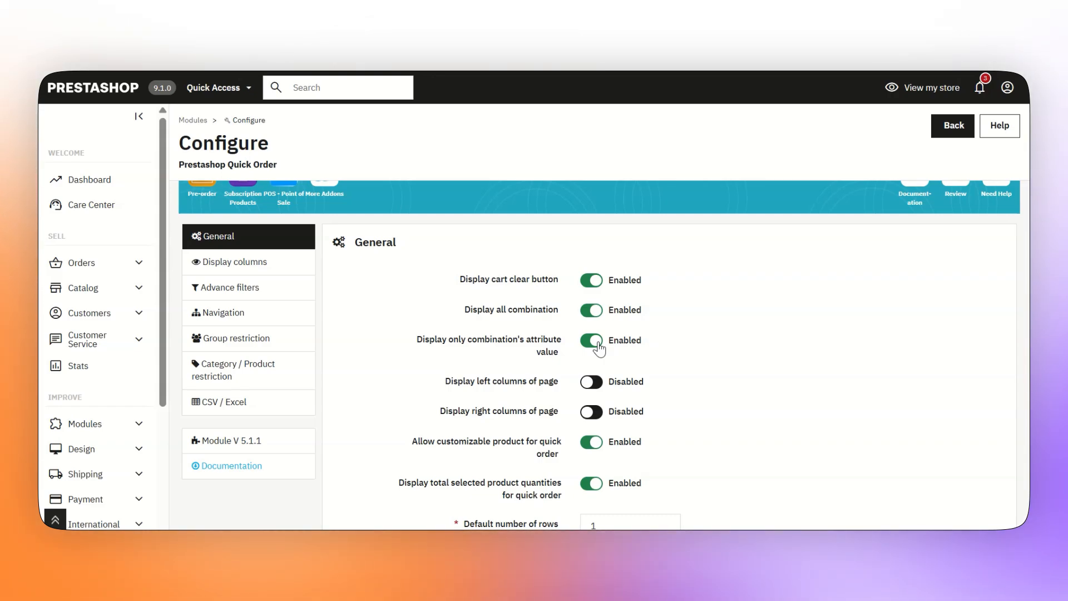
mouse_move(554, 383)
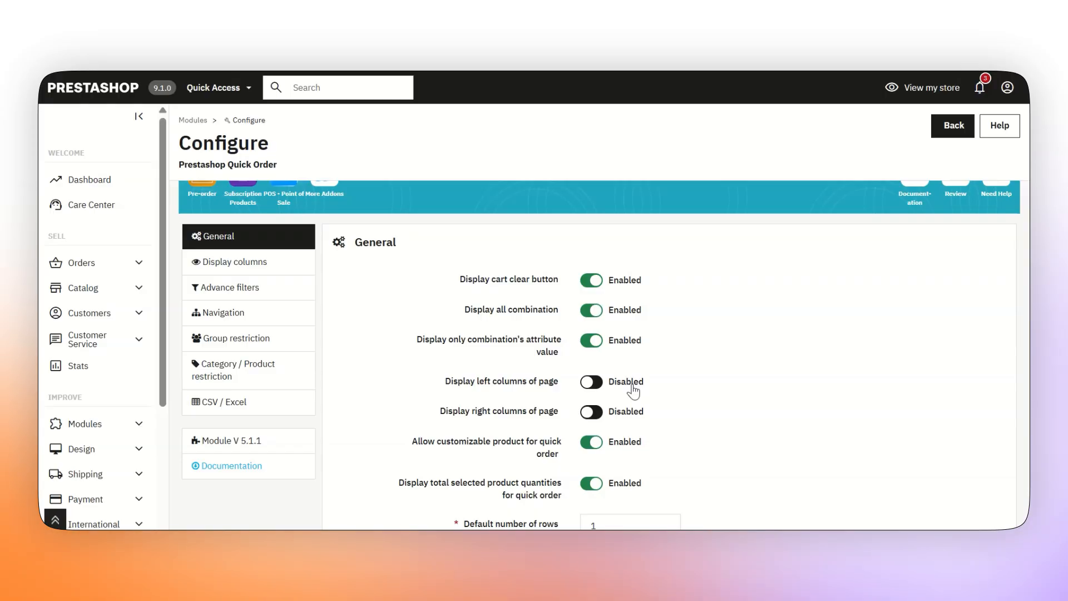
mouse_move(494, 419)
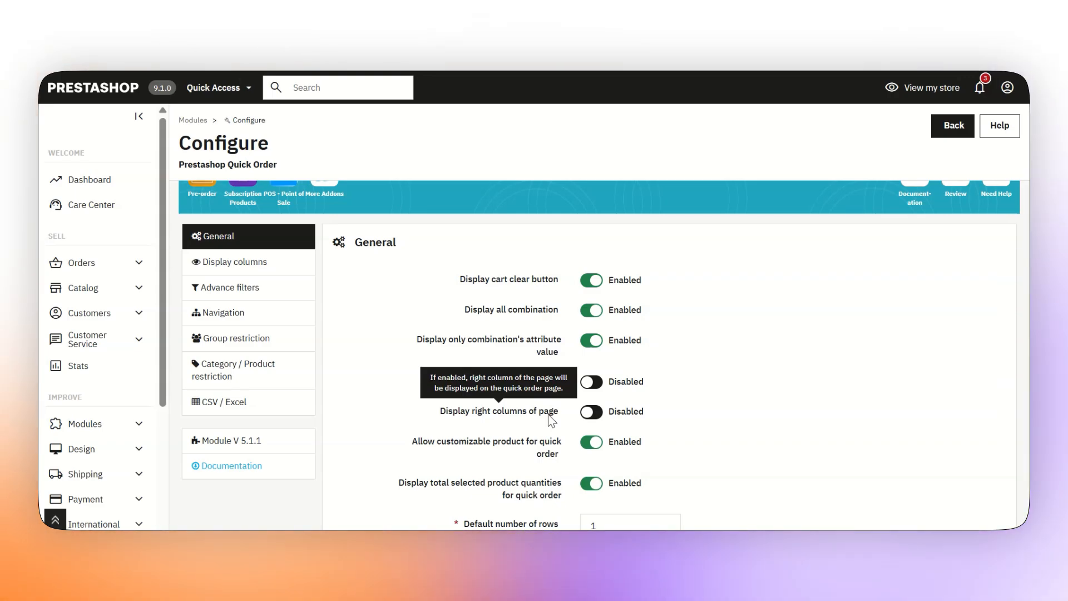
Replace the General 'Default number of rows' value with 5, leaving rows to add at 1
scroll(600, 210, down, 4)
mouse_move(543, 256)
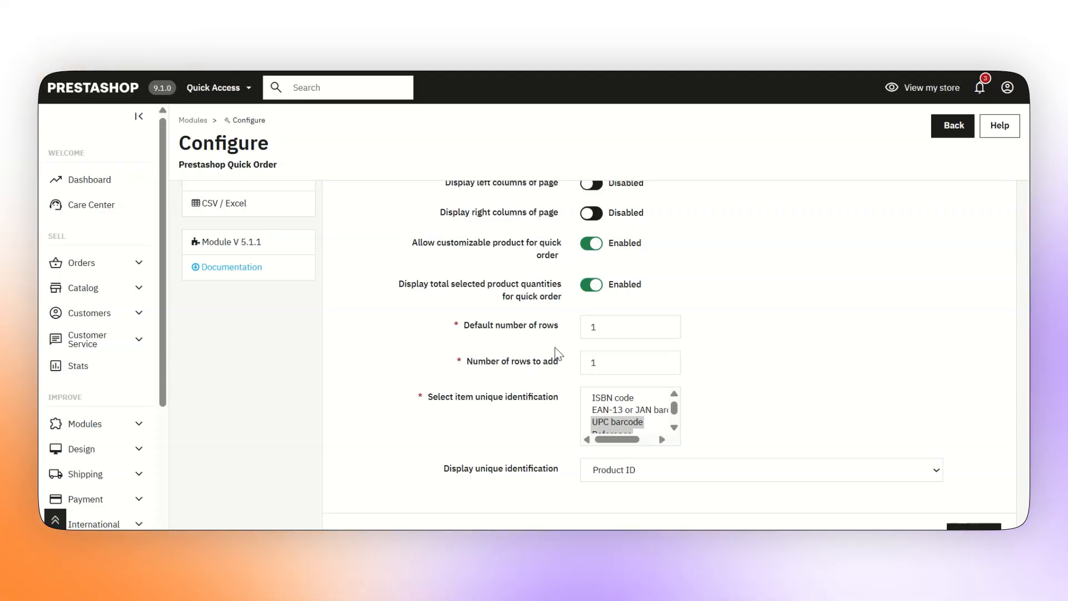
key(ctrl+a)
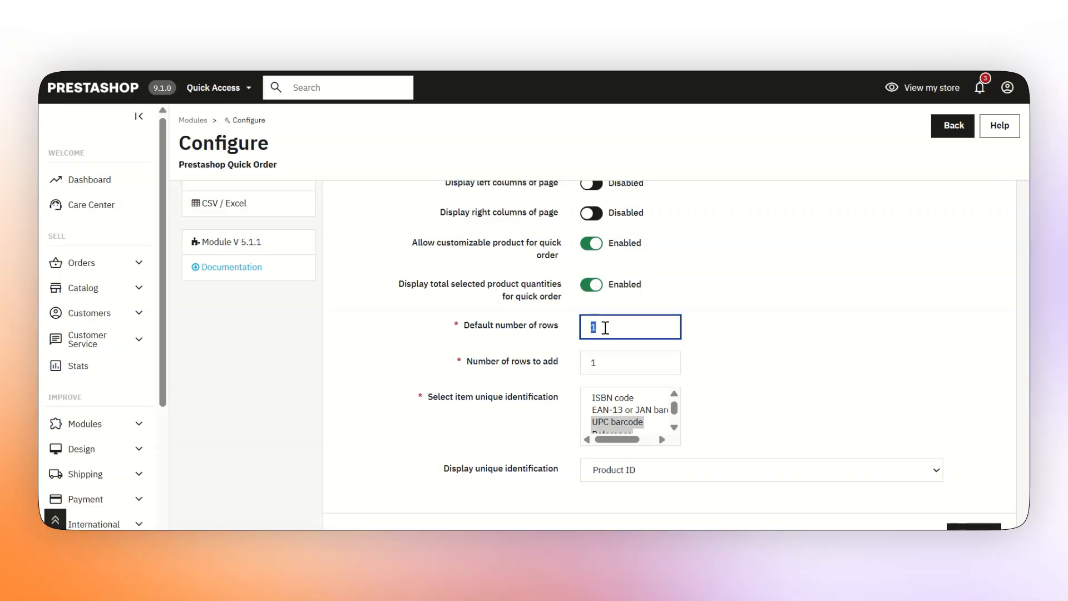
text(5)
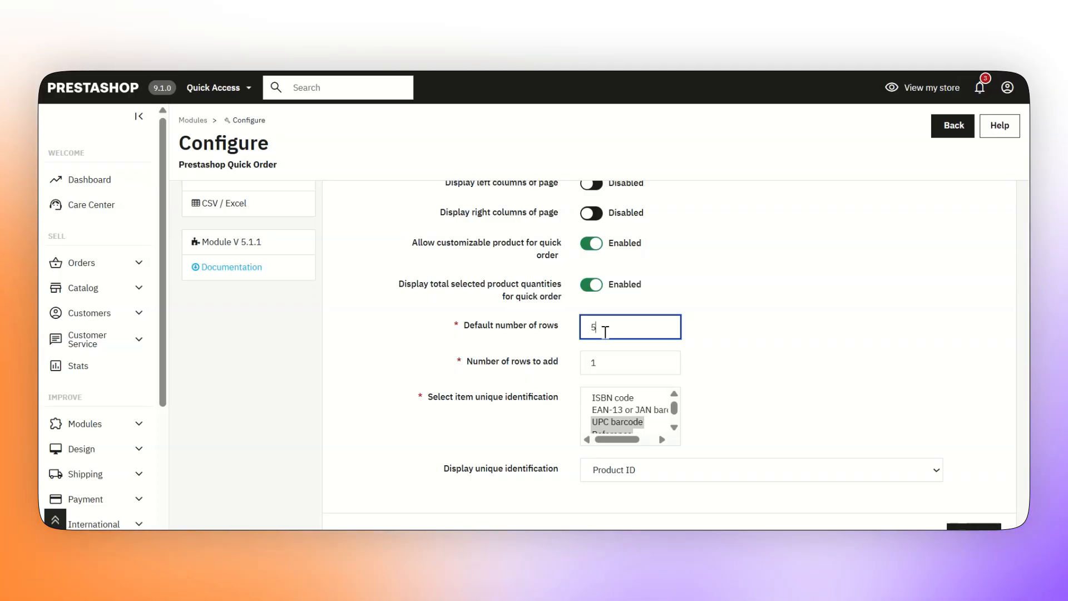
mouse_move(521, 376)
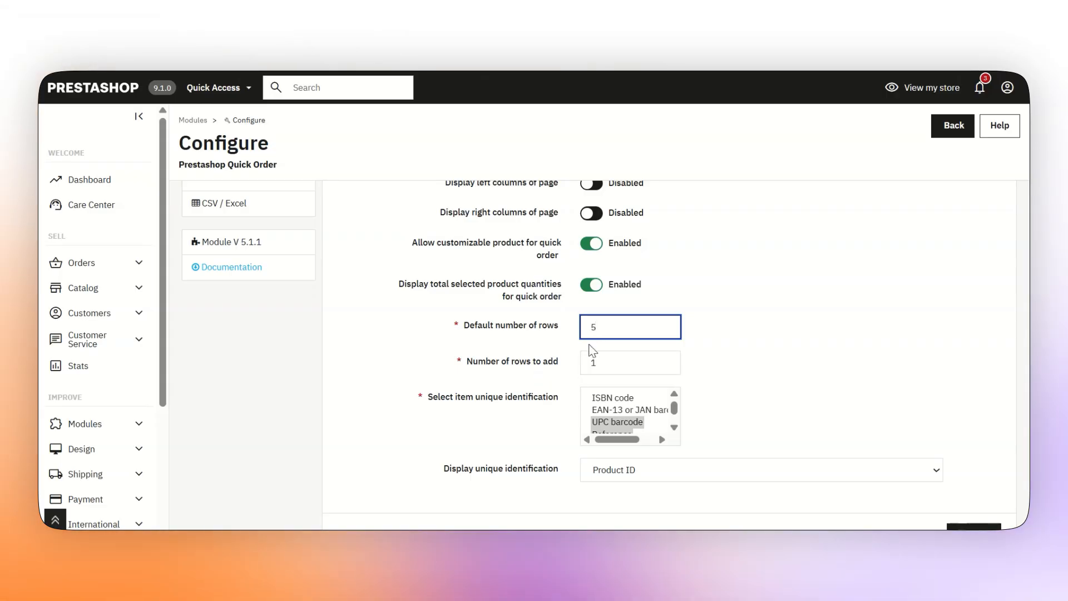
scroll(596, 333, down, 2)
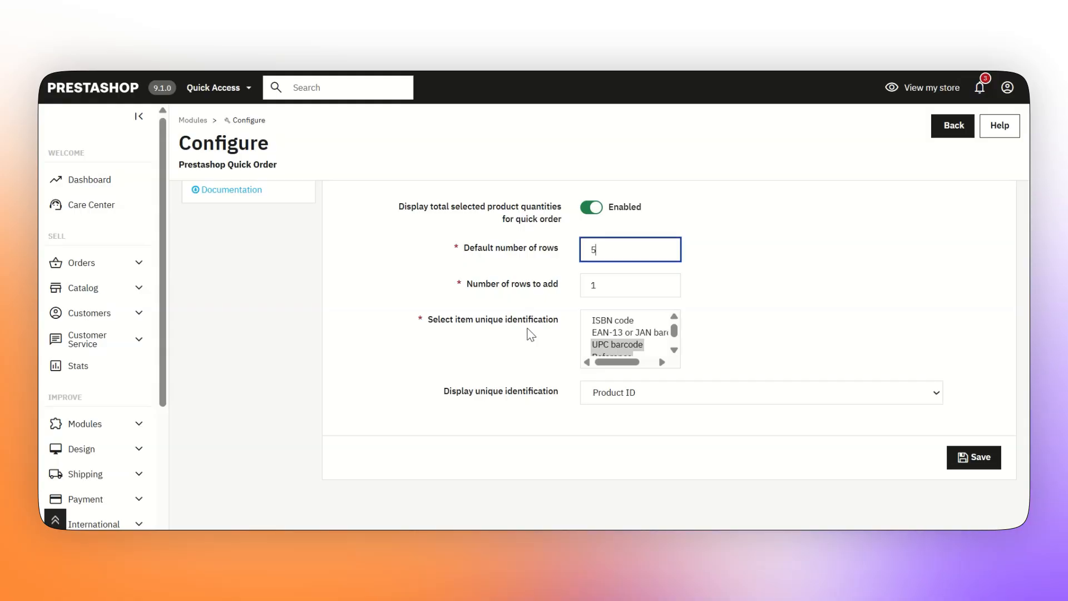
Select the item identifiers, keep Product ID as the displayed identification, and save General settings
click(614, 320)
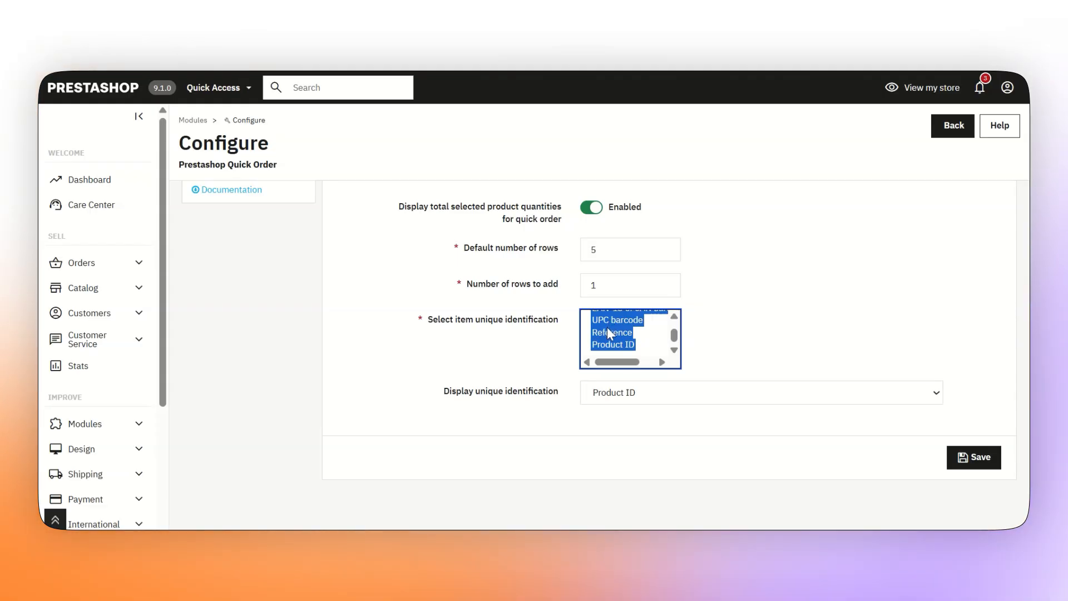
mouse_move(468, 395)
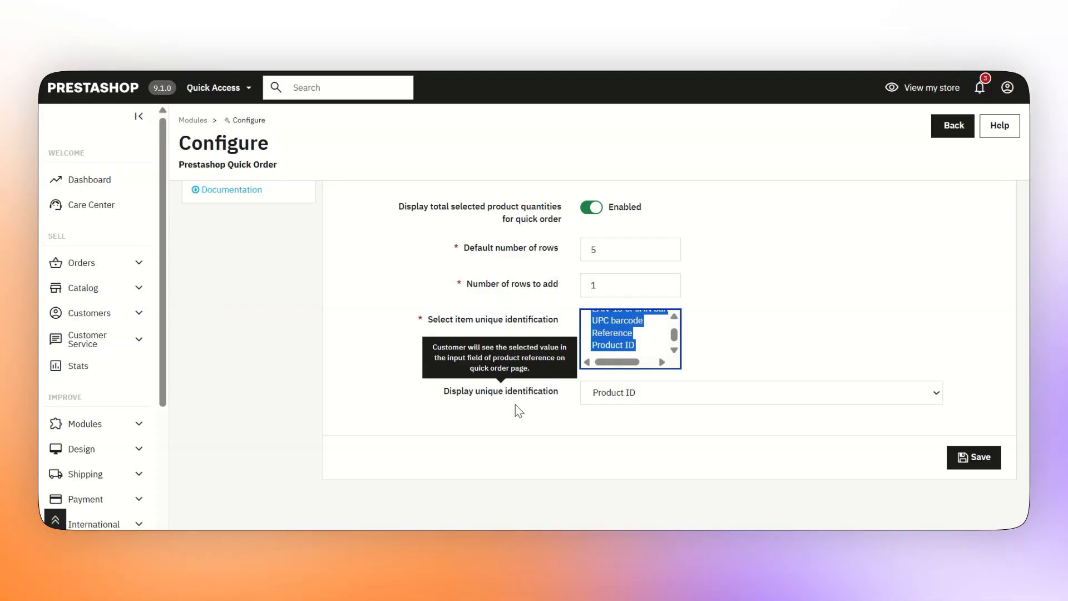
click(629, 389)
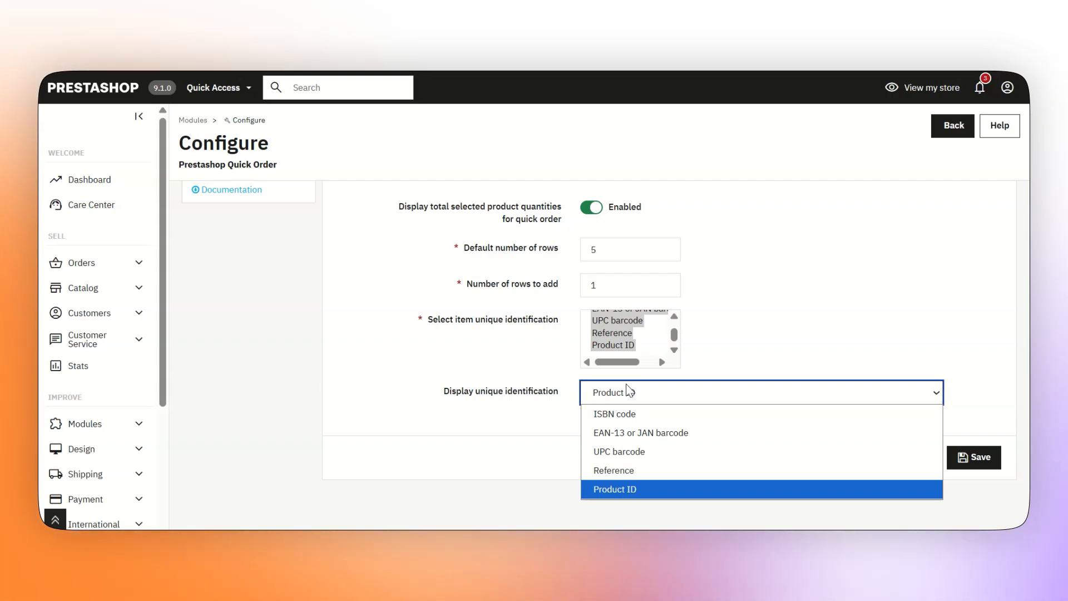
click(623, 491)
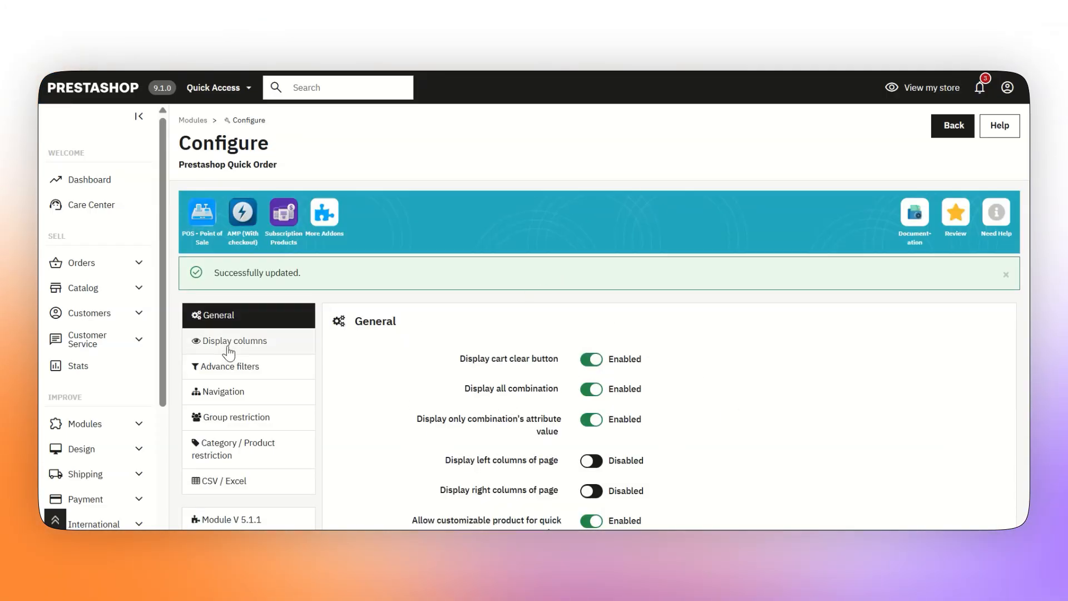
In Display columns, try the Reference and Image toggles, leaving Reference enabled
click(228, 341)
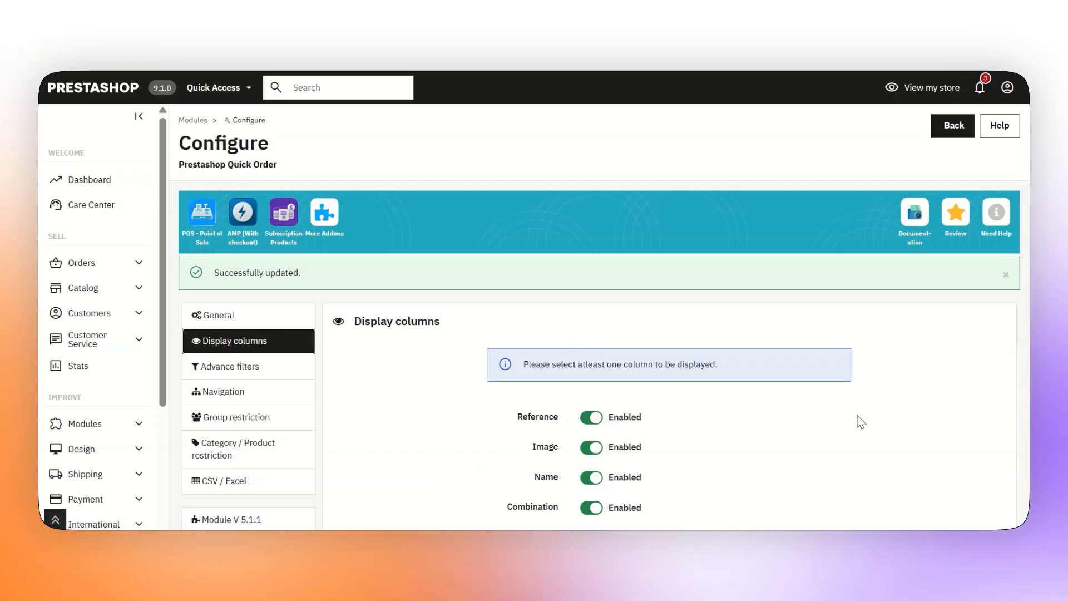
scroll(861, 422, down, 3)
scroll(566, 329, up, 2)
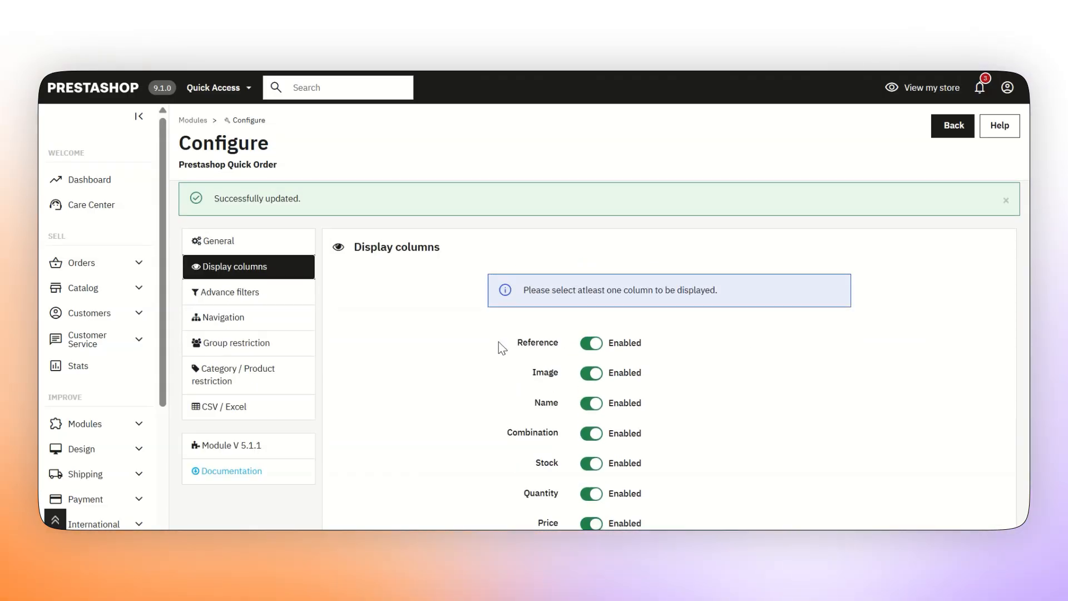
click(591, 349)
click(591, 351)
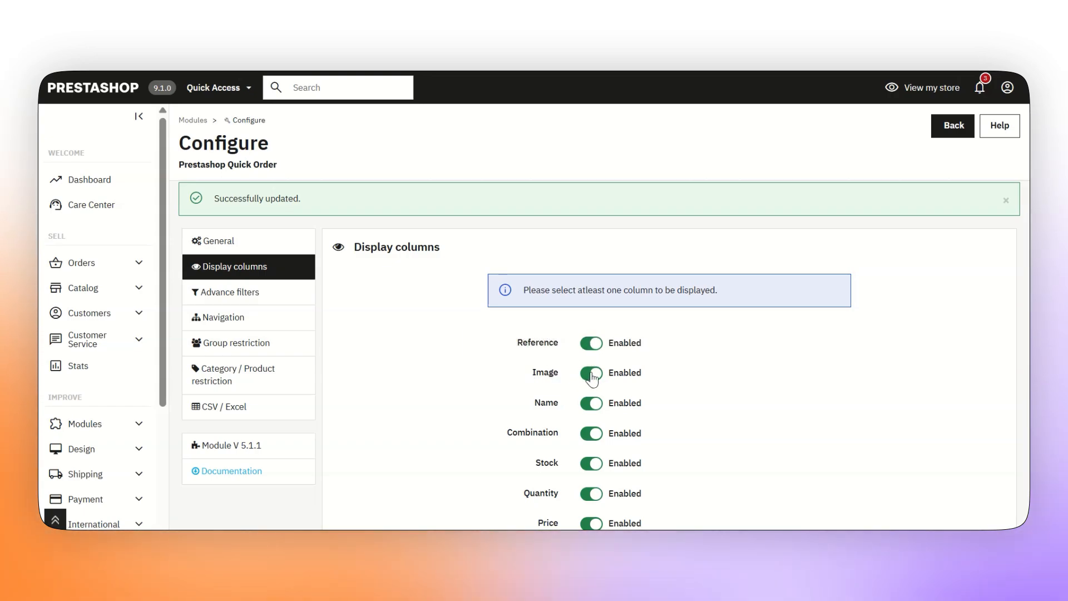
click(591, 373)
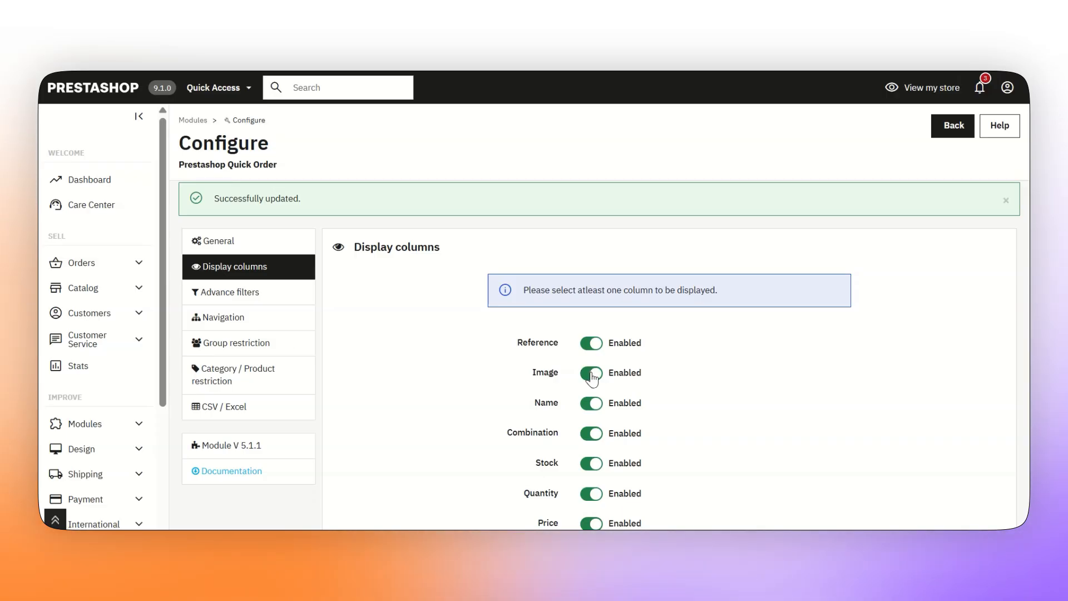
Switch Name, Stock and Price back on and save the display columns with all enabled
scroll(697, 346, down, 2)
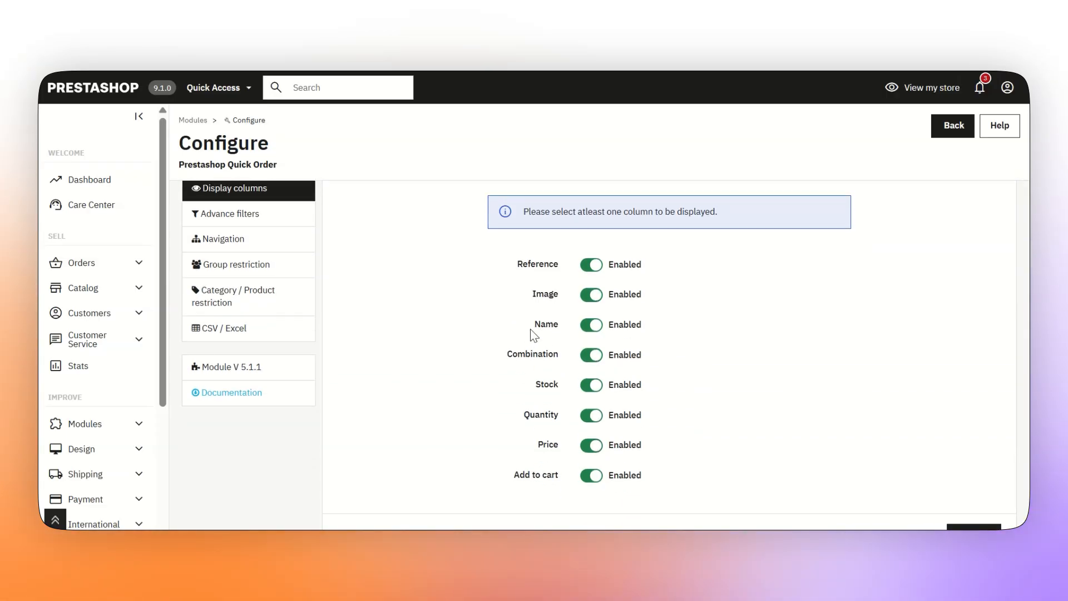
click(590, 328)
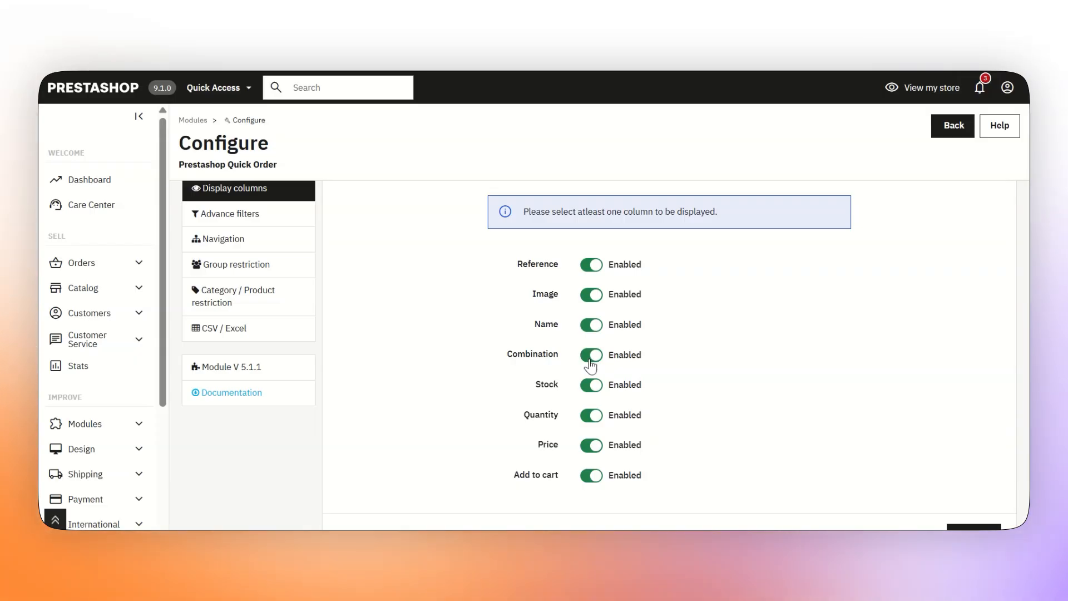
click(596, 390)
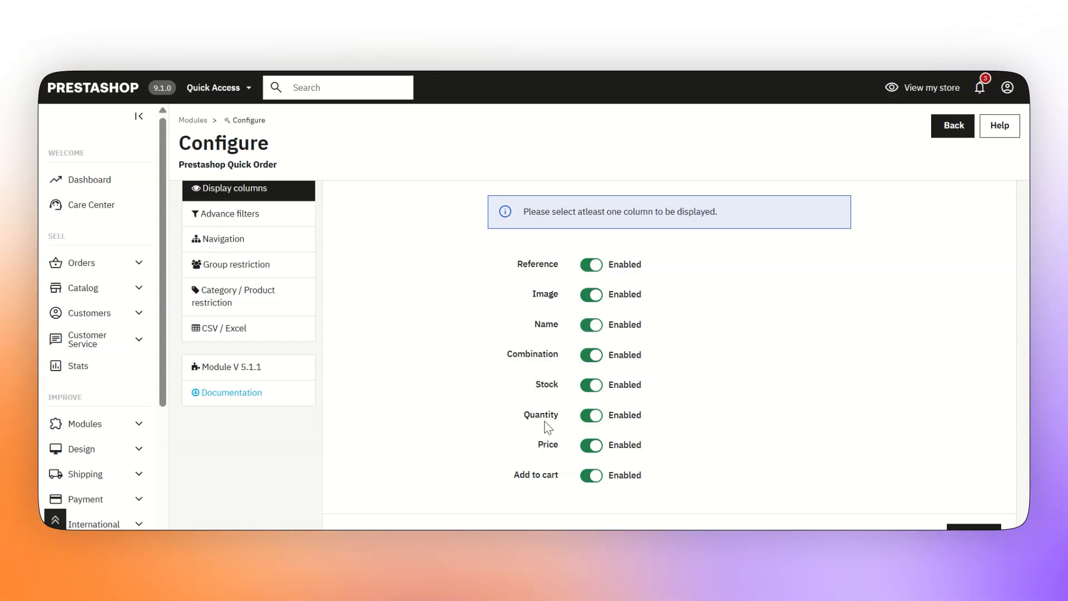
mouse_move(529, 418)
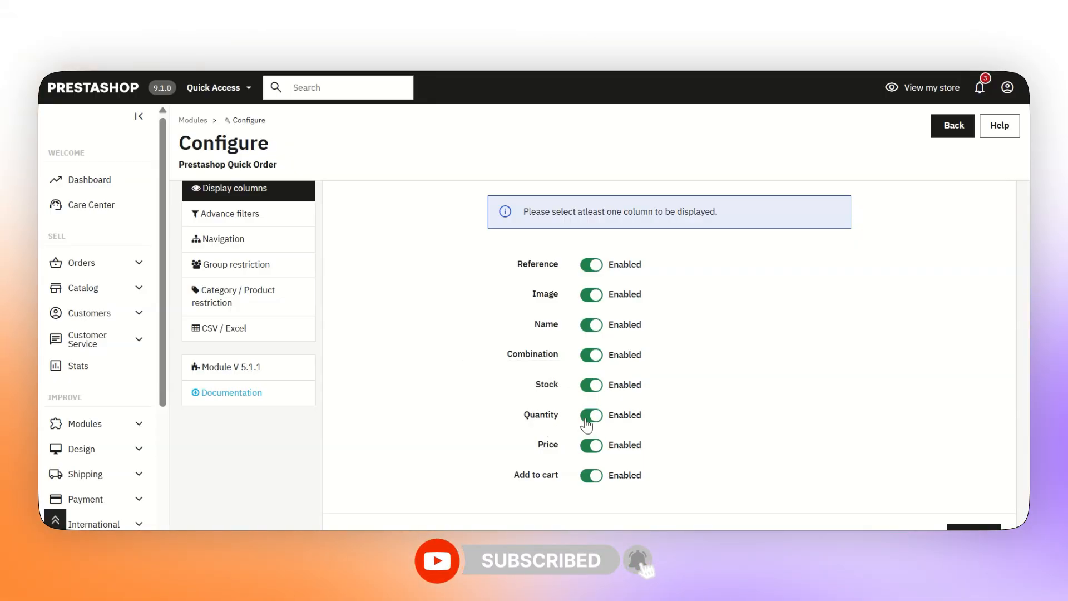
click(593, 447)
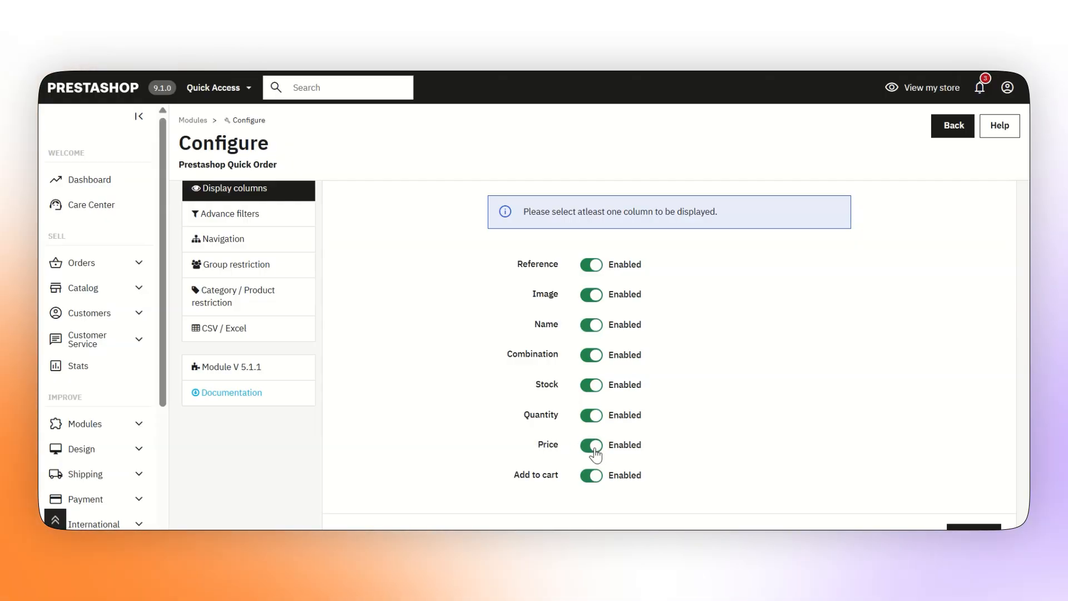
scroll(562, 431, down, 2)
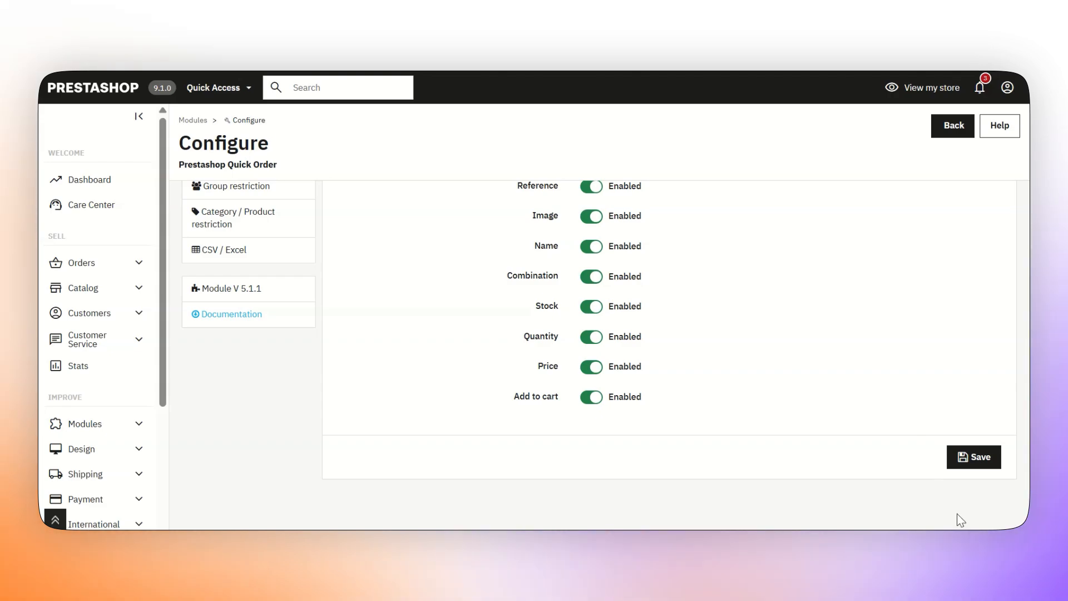
click(975, 455)
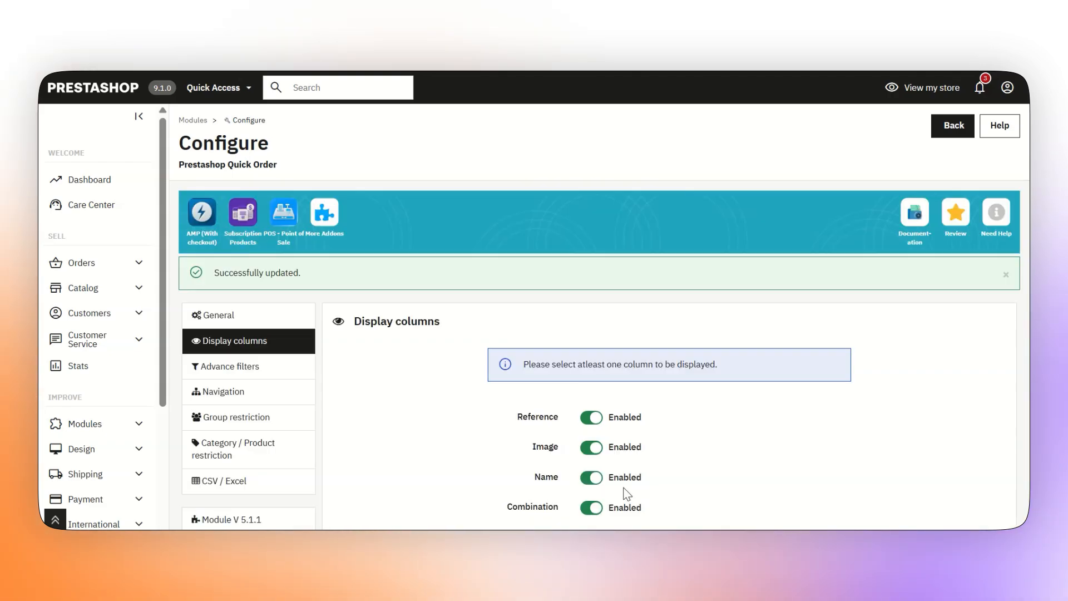
click(241, 373)
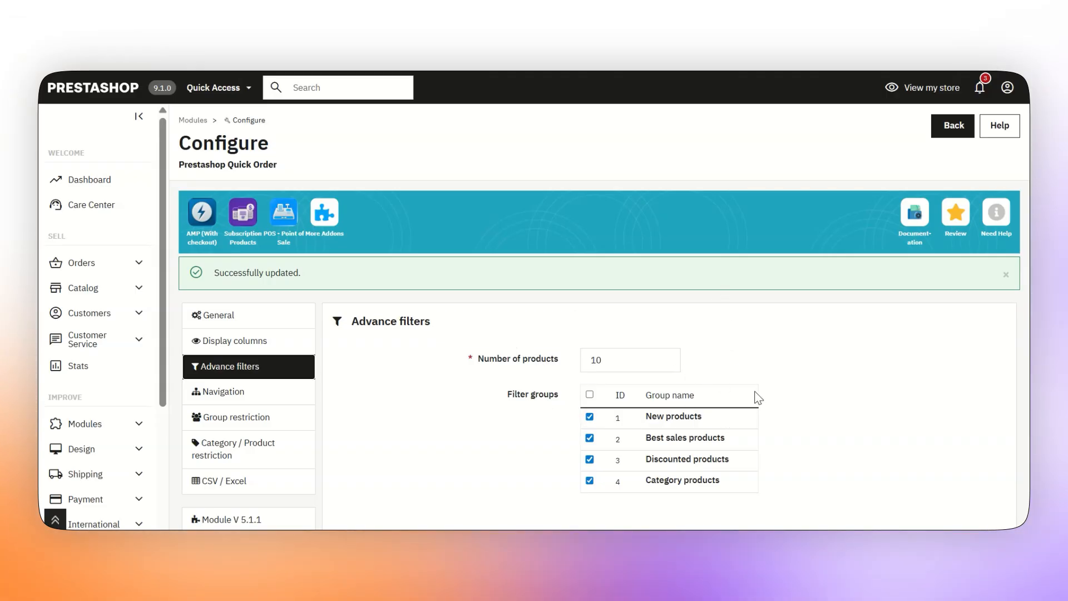
Scroll through the Advance filters settings showing 10 products and all four filter groups
scroll(755, 400, down, 2)
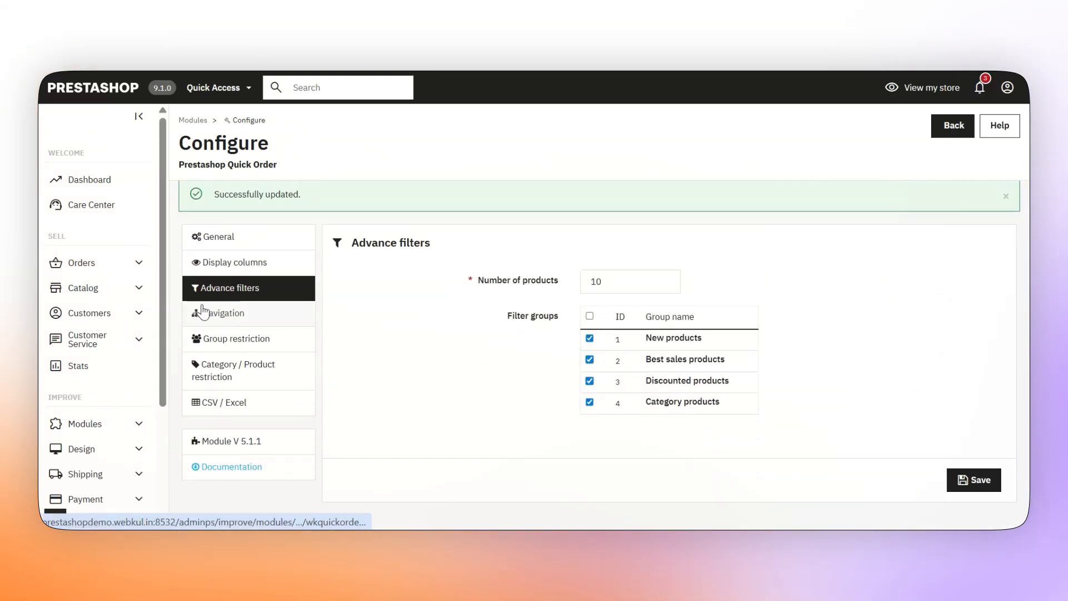
In Navigation, keep the header, footer and column Quick Order links enabled after trying their toggles
click(203, 313)
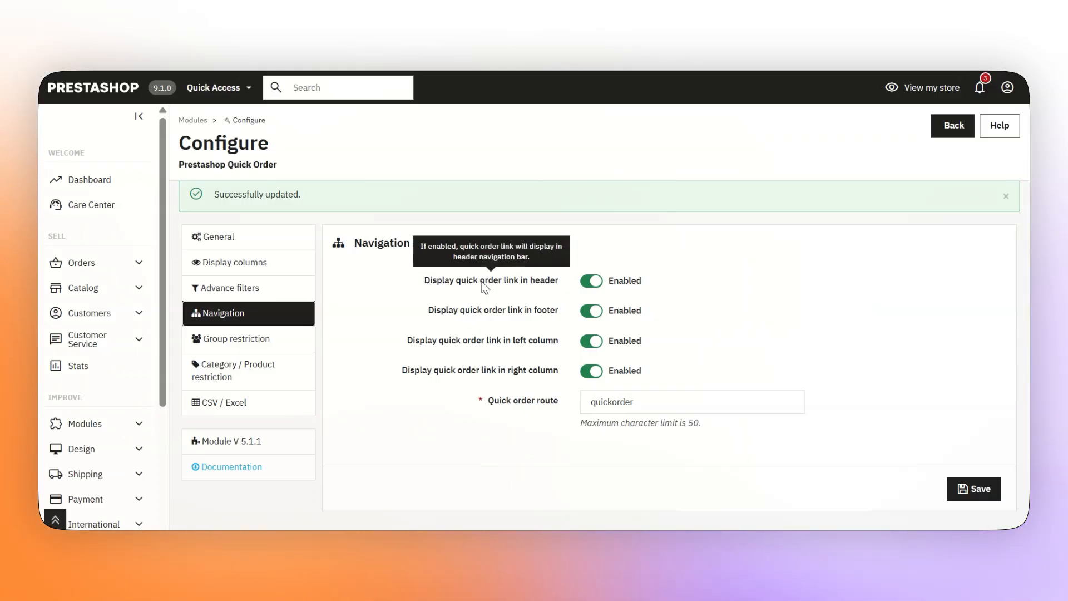
click(600, 282)
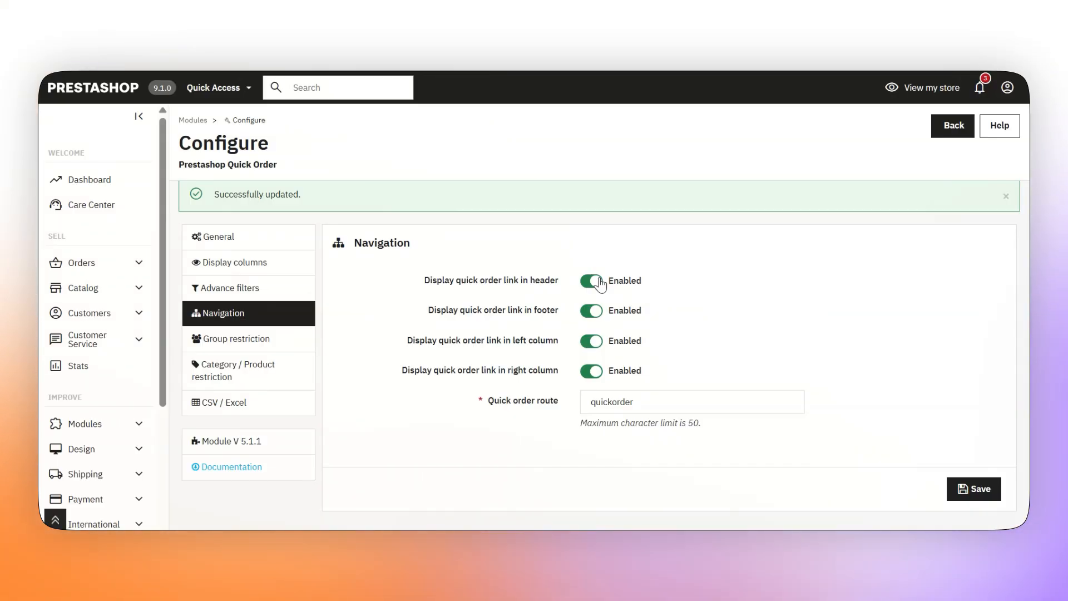
mouse_move(551, 316)
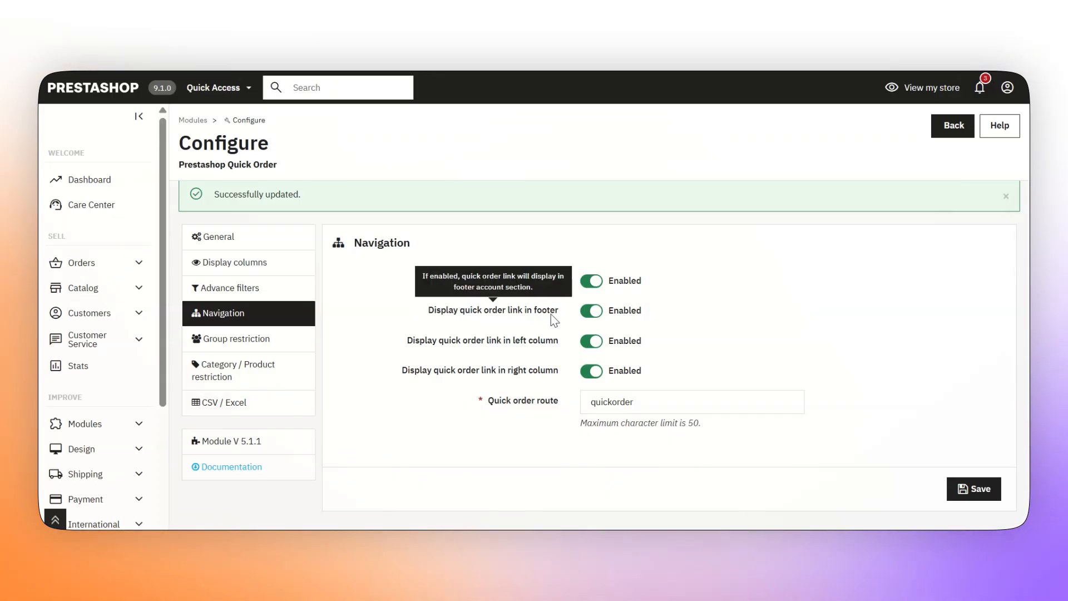
click(588, 315)
click(590, 313)
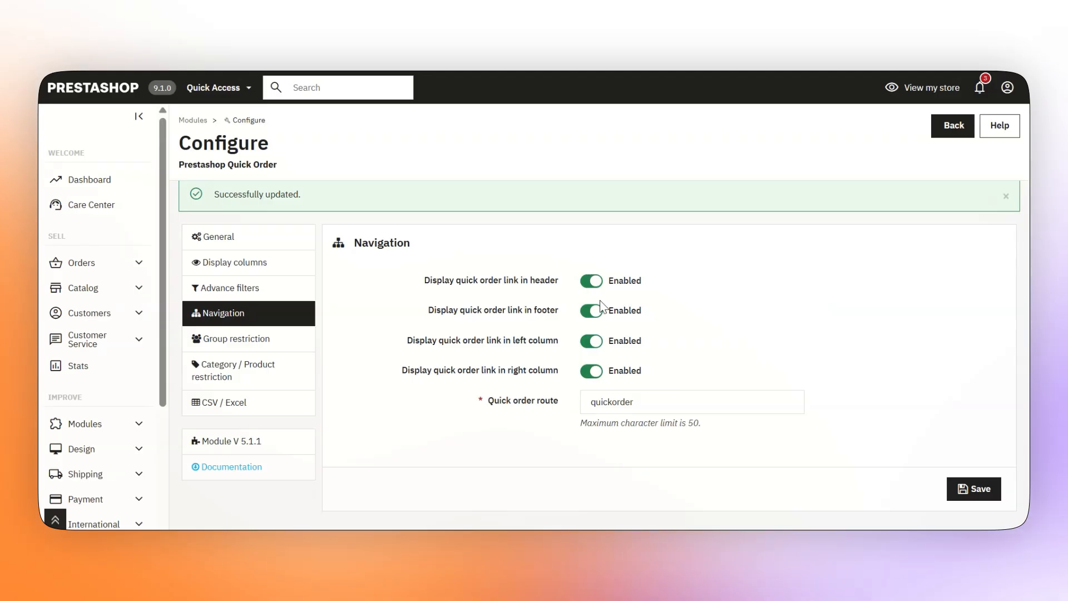
mouse_move(476, 352)
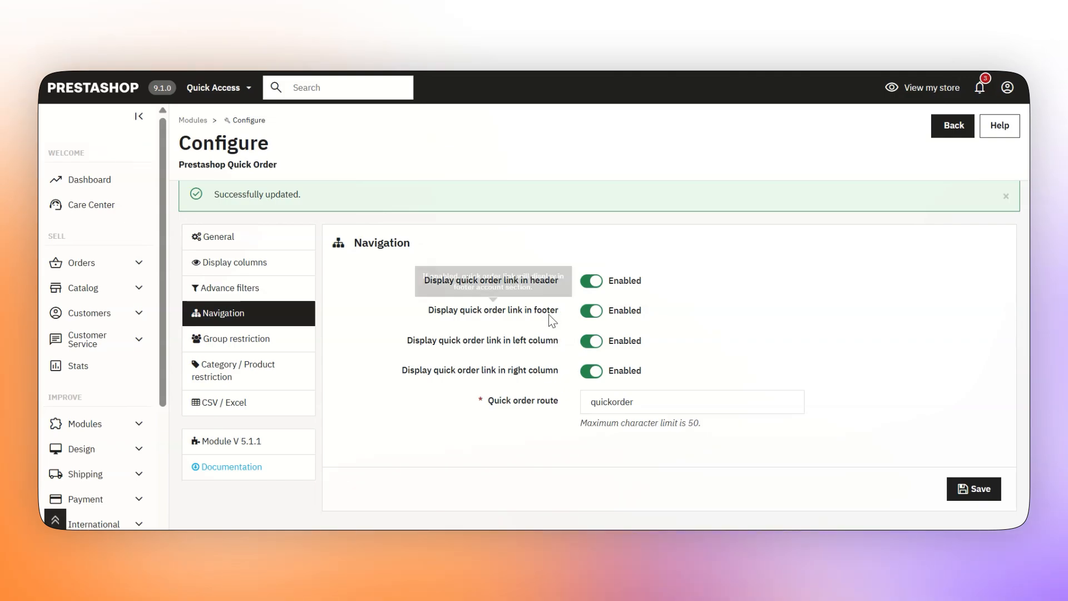
mouse_move(539, 345)
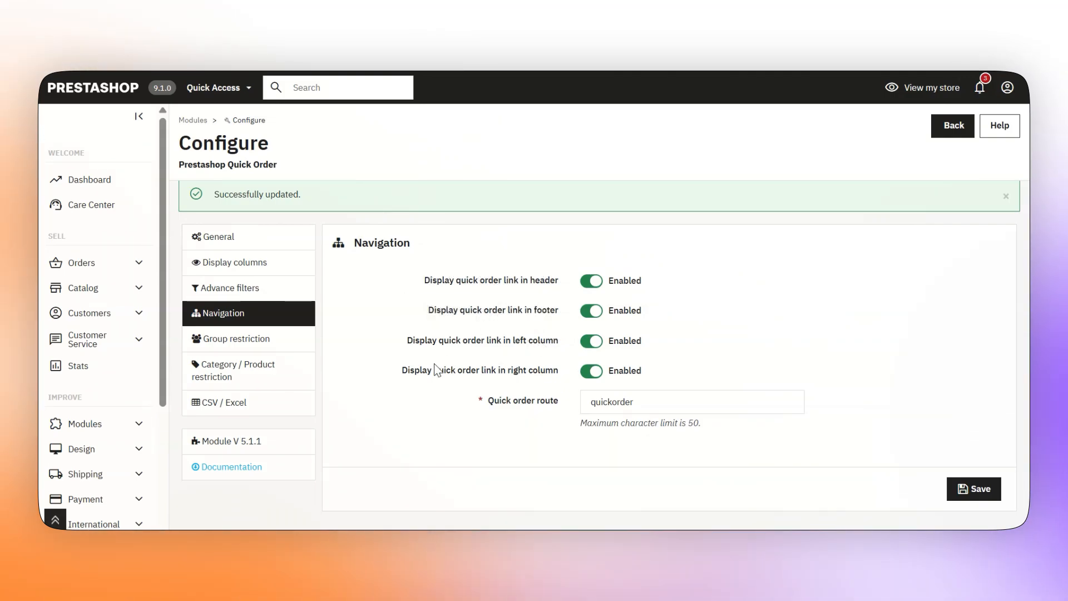
mouse_move(457, 378)
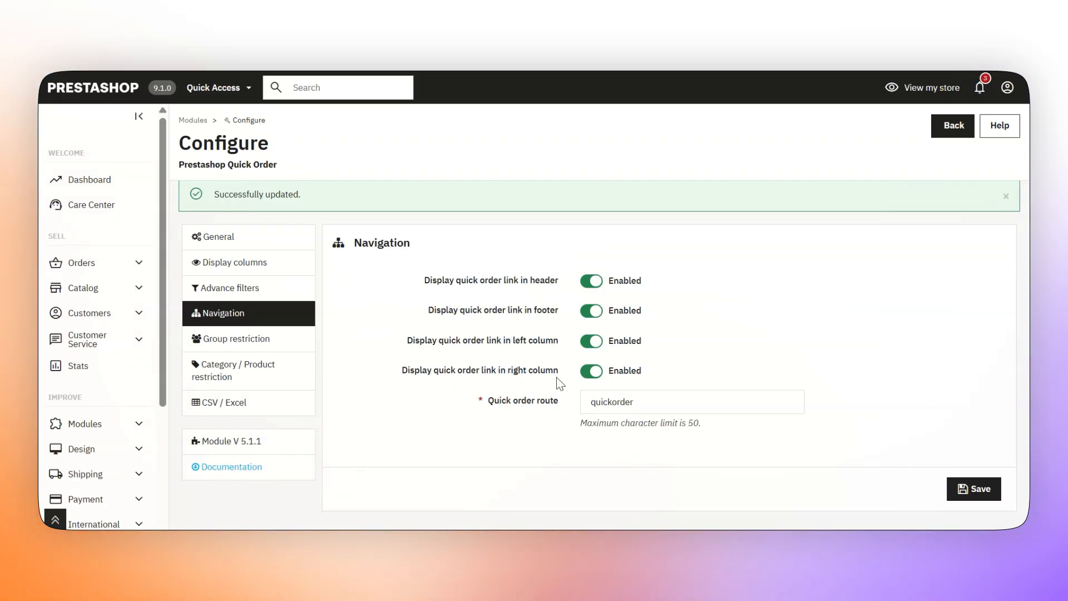
click(583, 378)
click(585, 376)
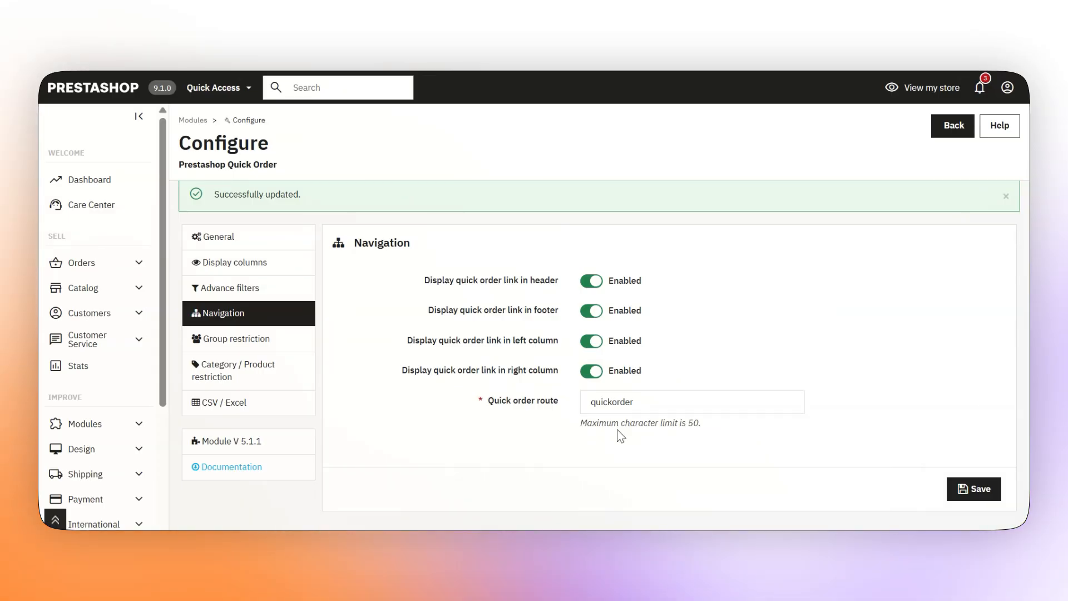
Leave the Quick order route as 'quickorder' and save the Navigation settings
click(605, 410)
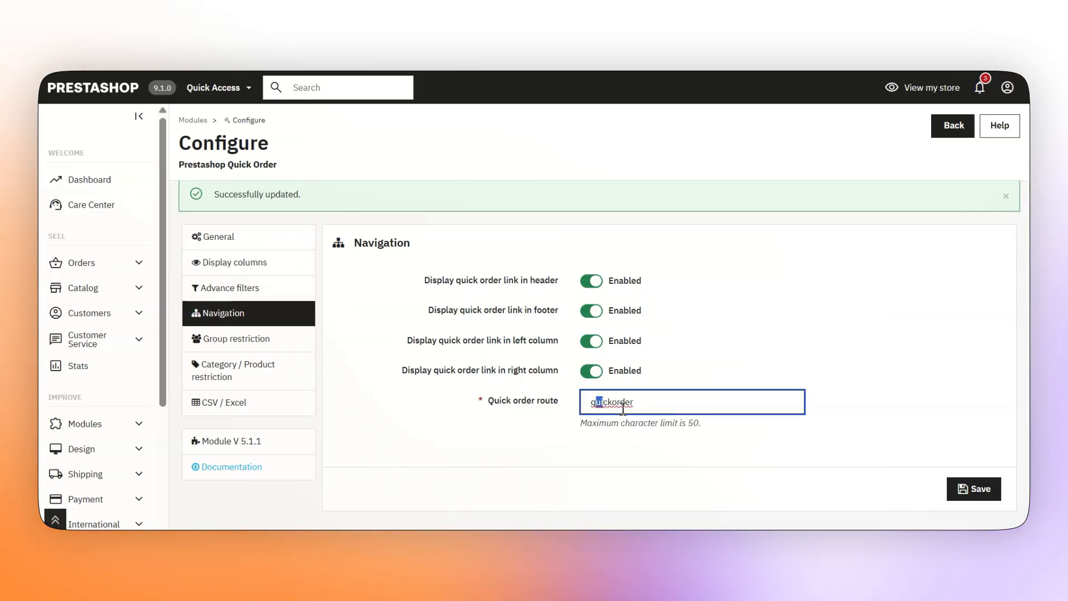
drag(623, 409, 655, 421)
click(645, 459)
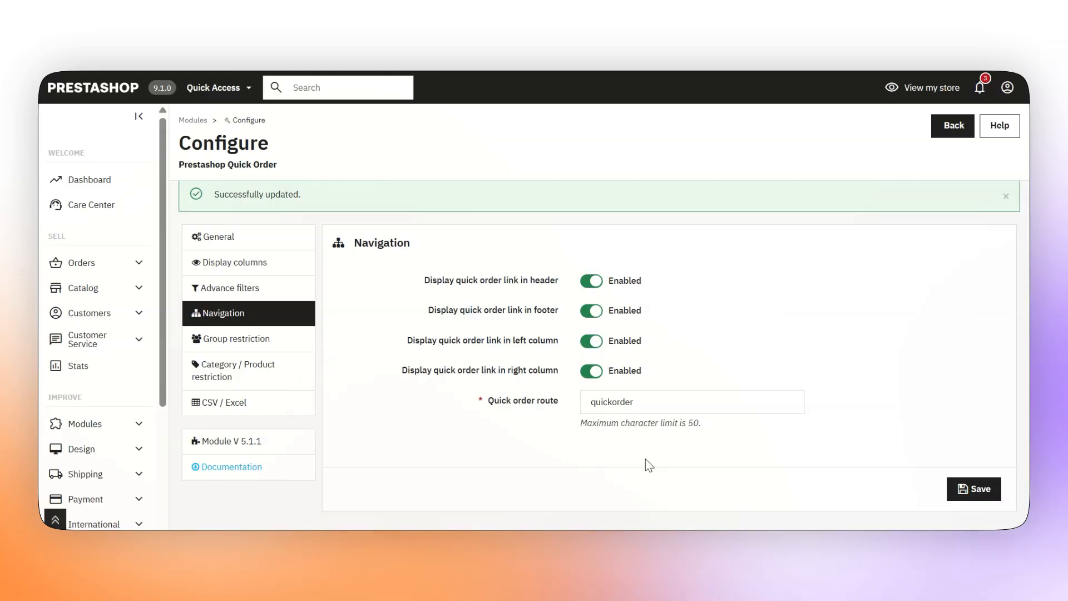
click(974, 484)
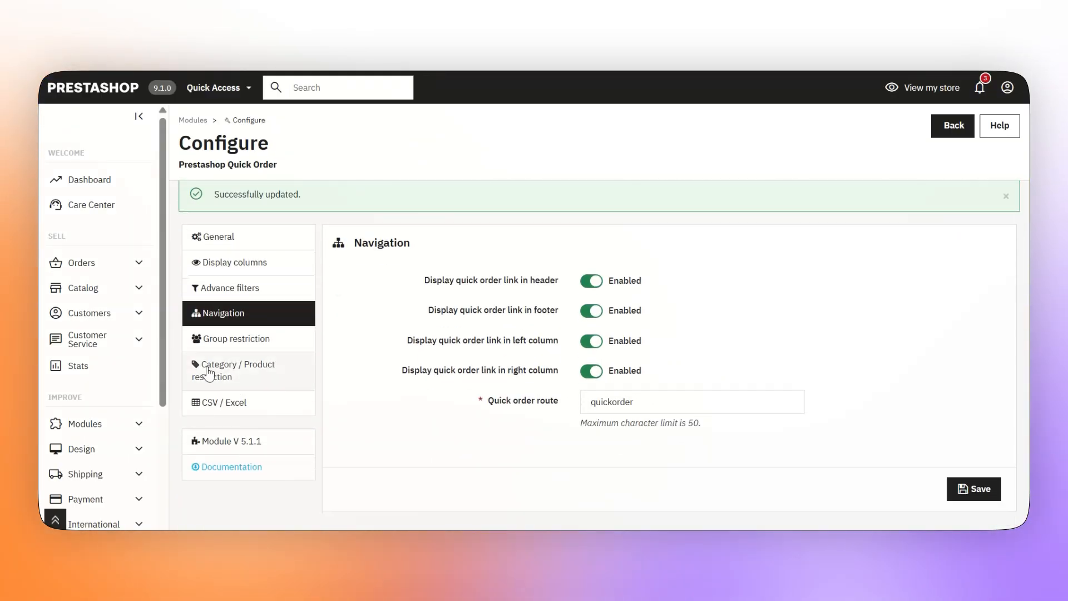
Keep Visitor, Guest and Customer checked under Group restriction and save it
click(212, 340)
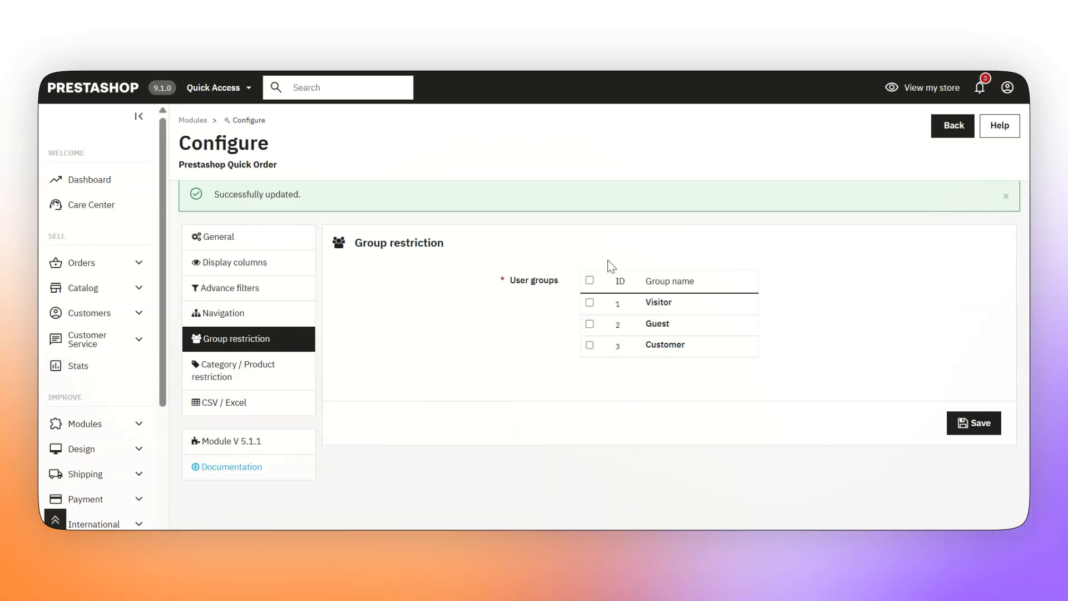
click(592, 278)
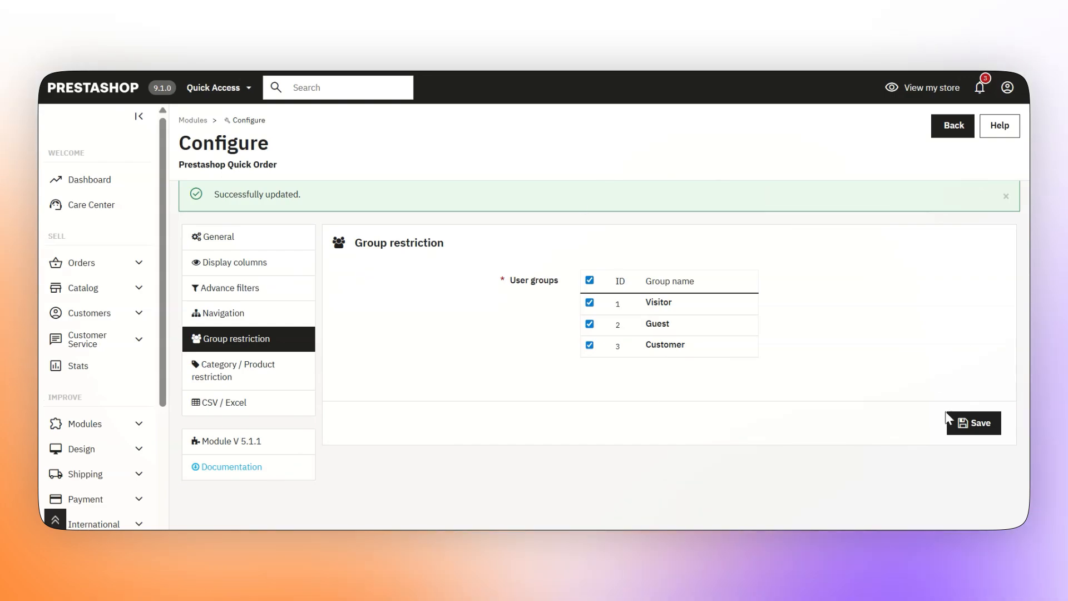
click(972, 422)
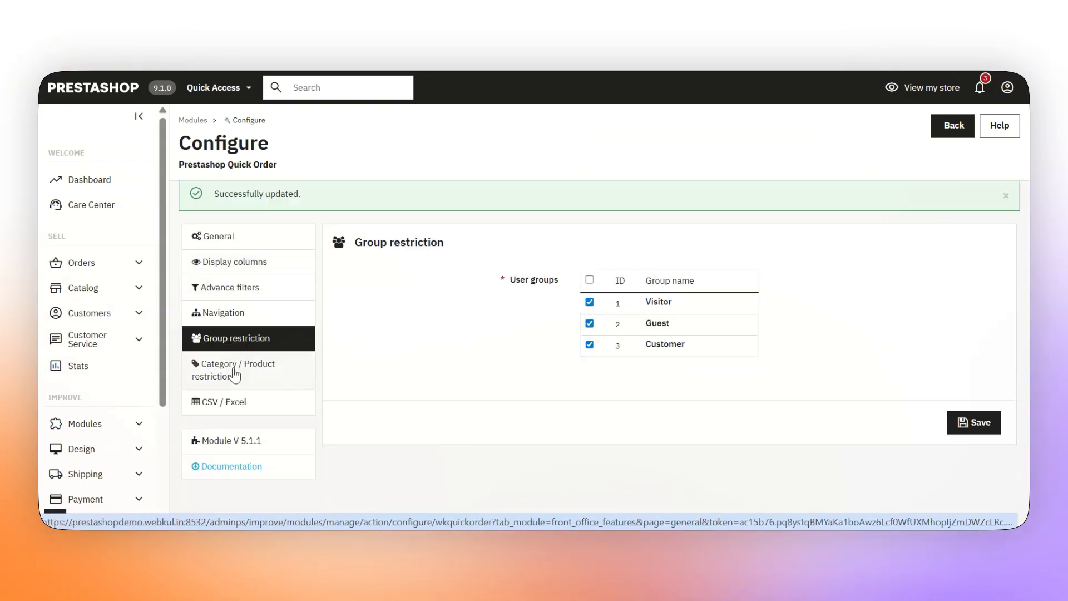
click(236, 376)
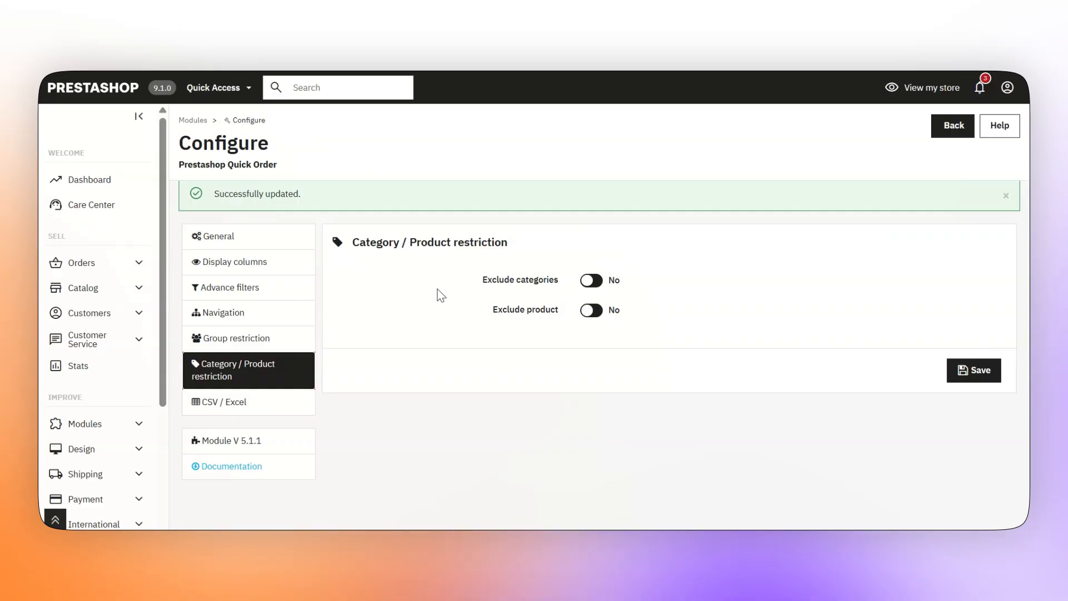
Try the Exclude categories toggle and expand the full category tree
mouse_move(540, 278)
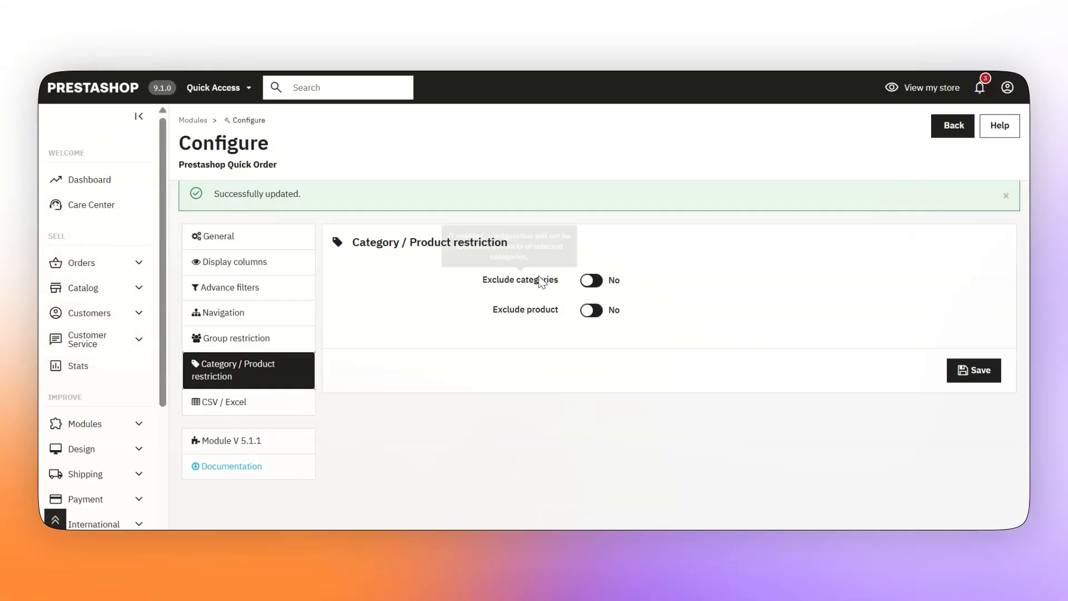
click(591, 281)
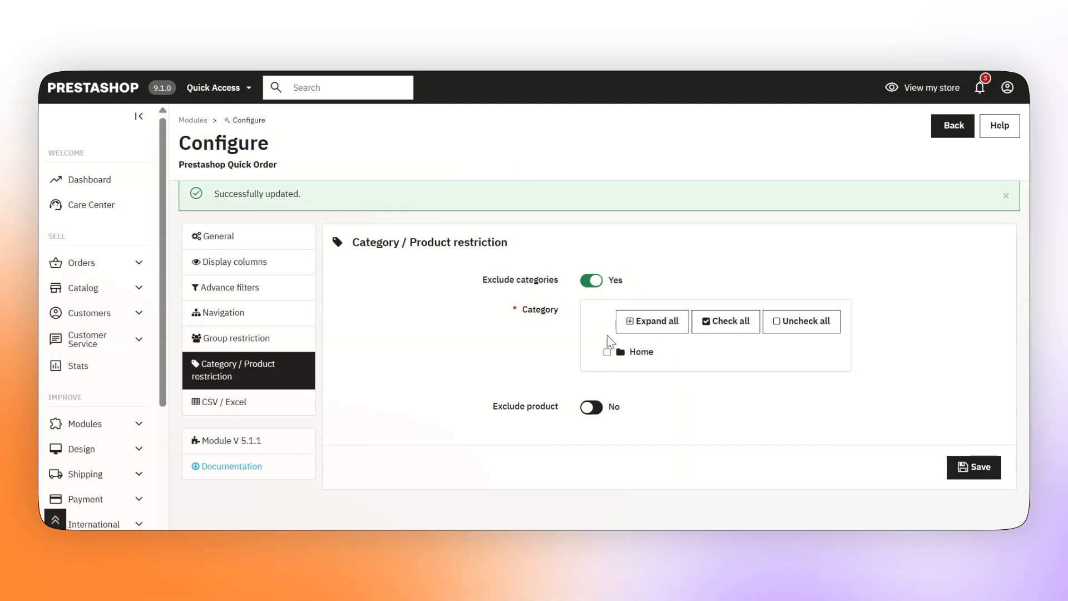
click(639, 327)
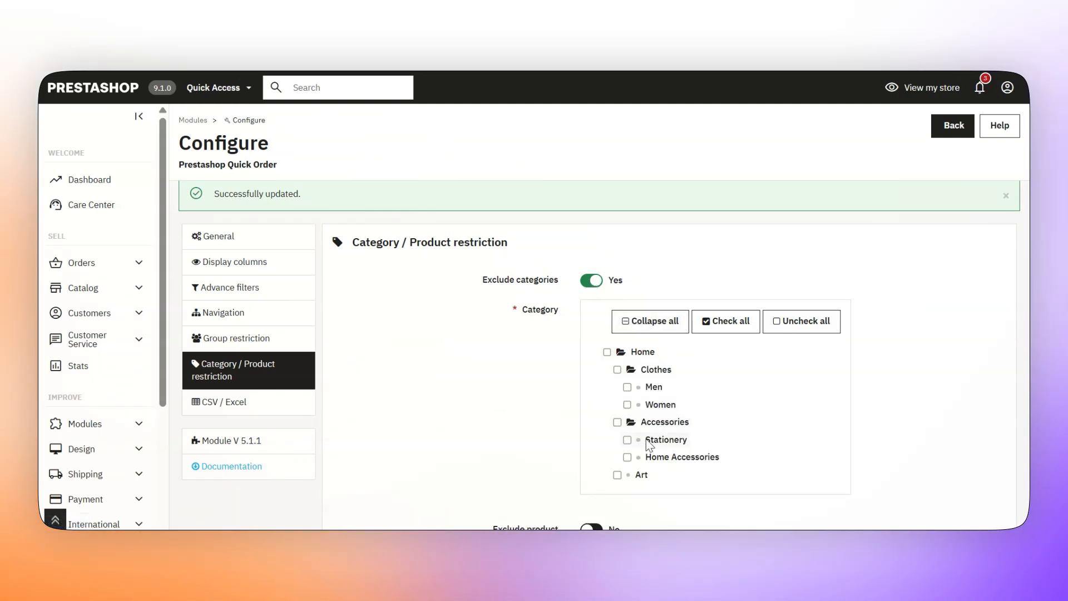
scroll(1011, 472, down, 3)
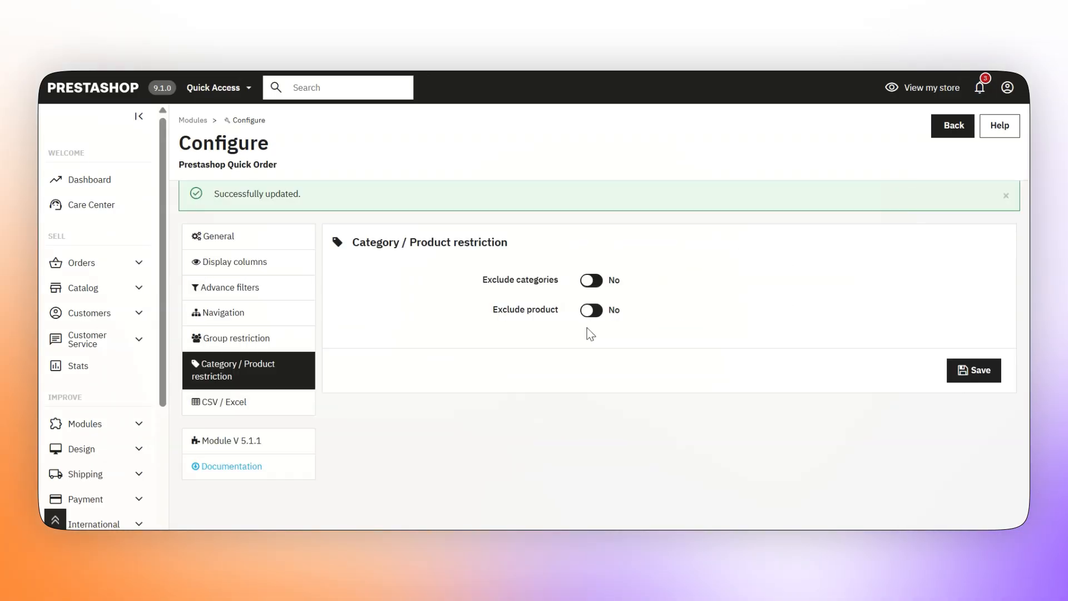
Set Exclude product to Yes and add '9 - Mountain fox cushion' found by searching 'moun'
click(584, 320)
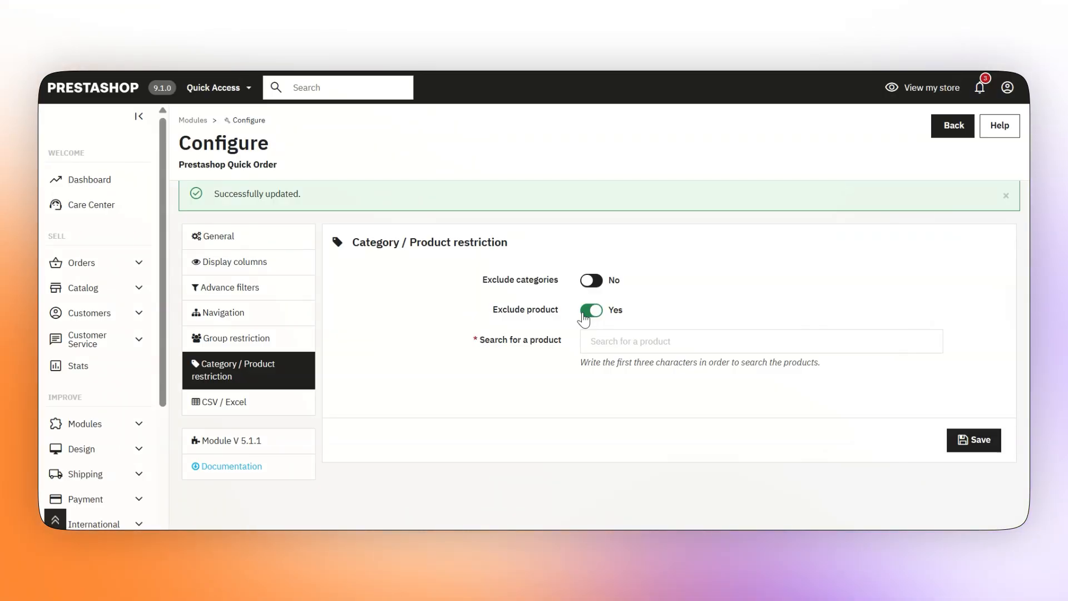
click(618, 342)
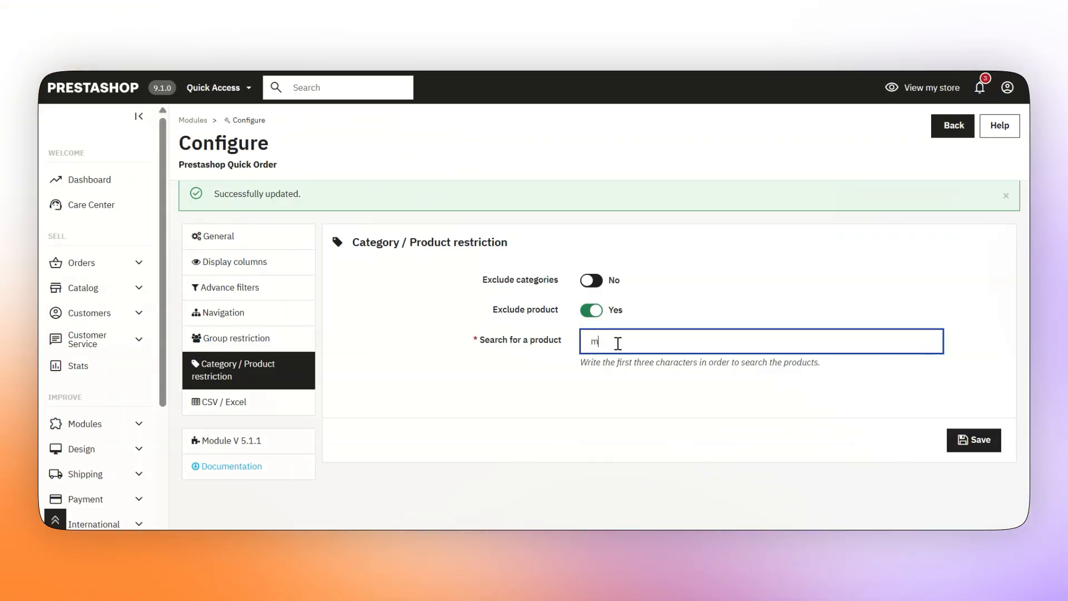
text(moun)
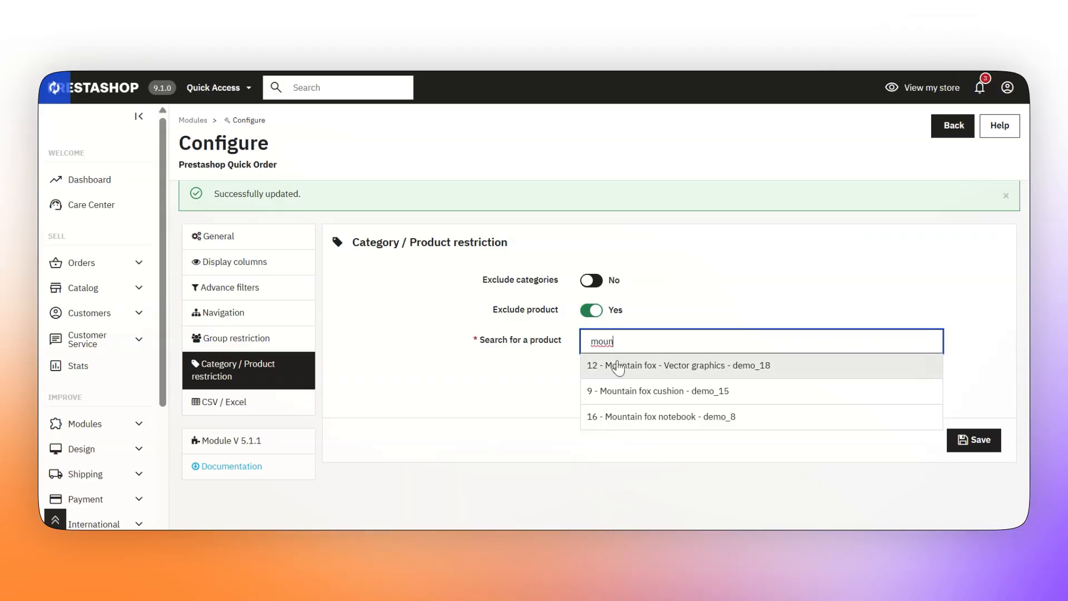
click(634, 391)
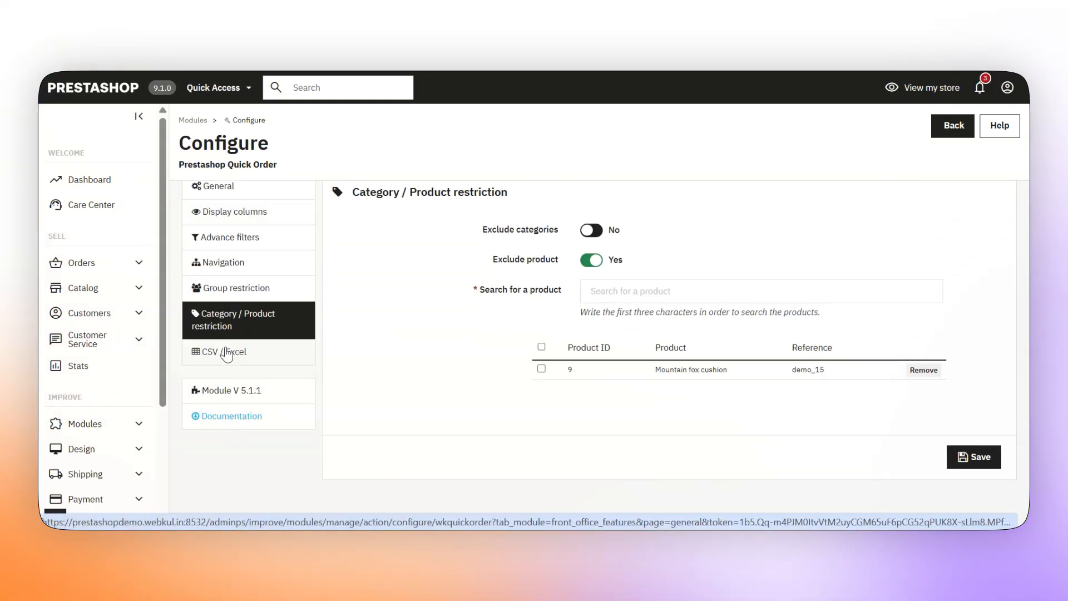
In CSV / Excel settings, set missing-combination handling to 'Add all combinations'
click(233, 351)
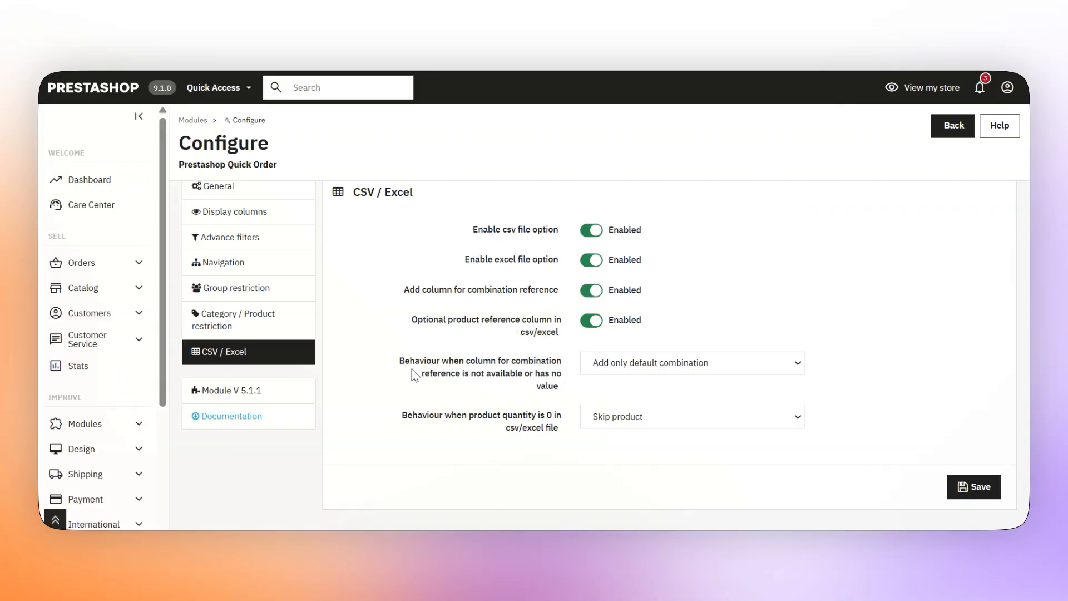
mouse_move(441, 371)
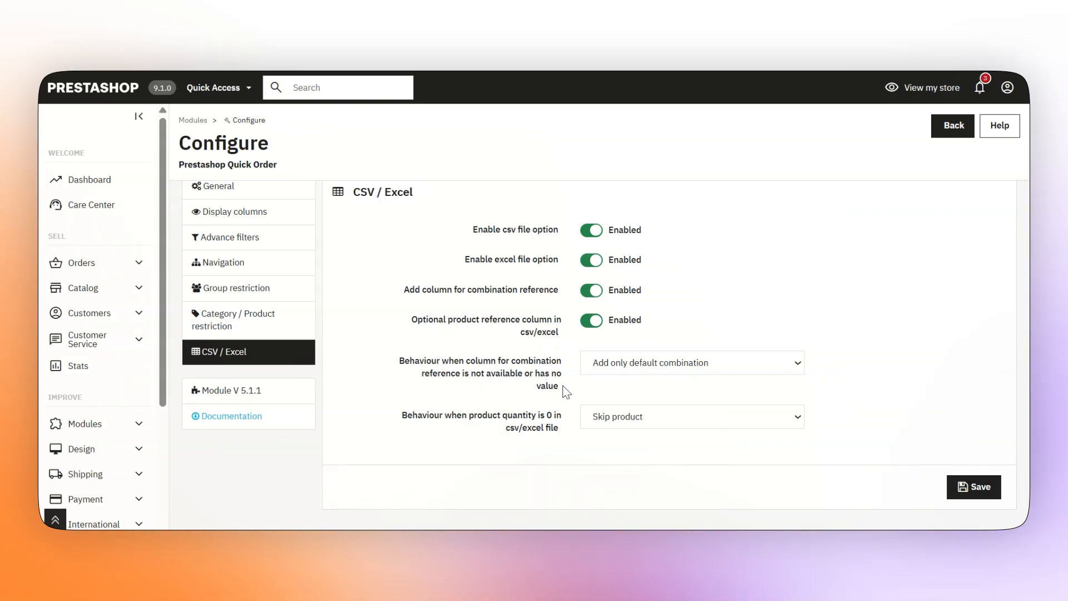
click(649, 374)
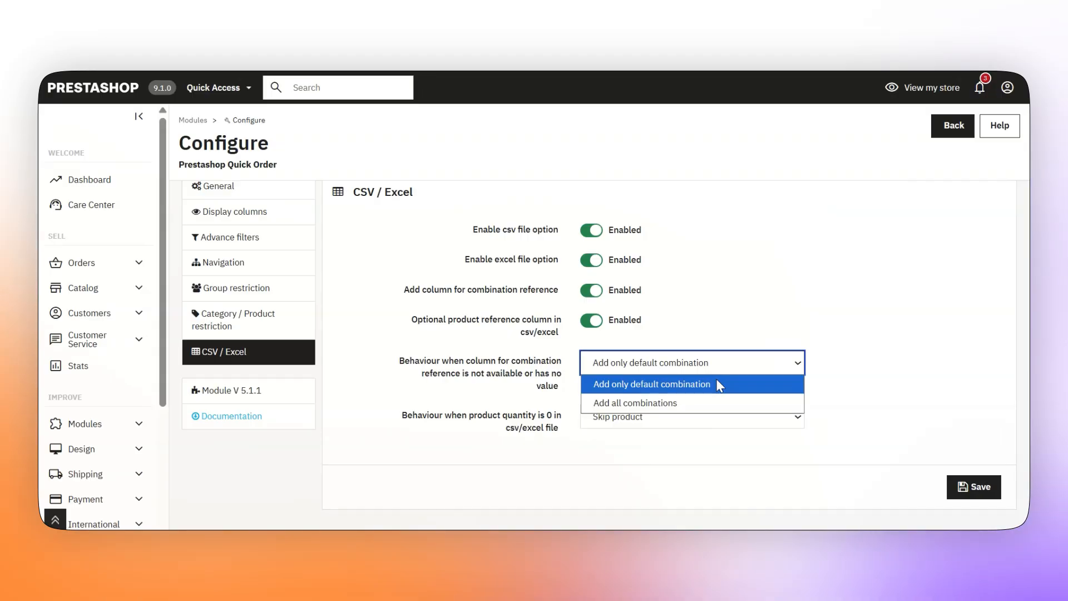
click(712, 402)
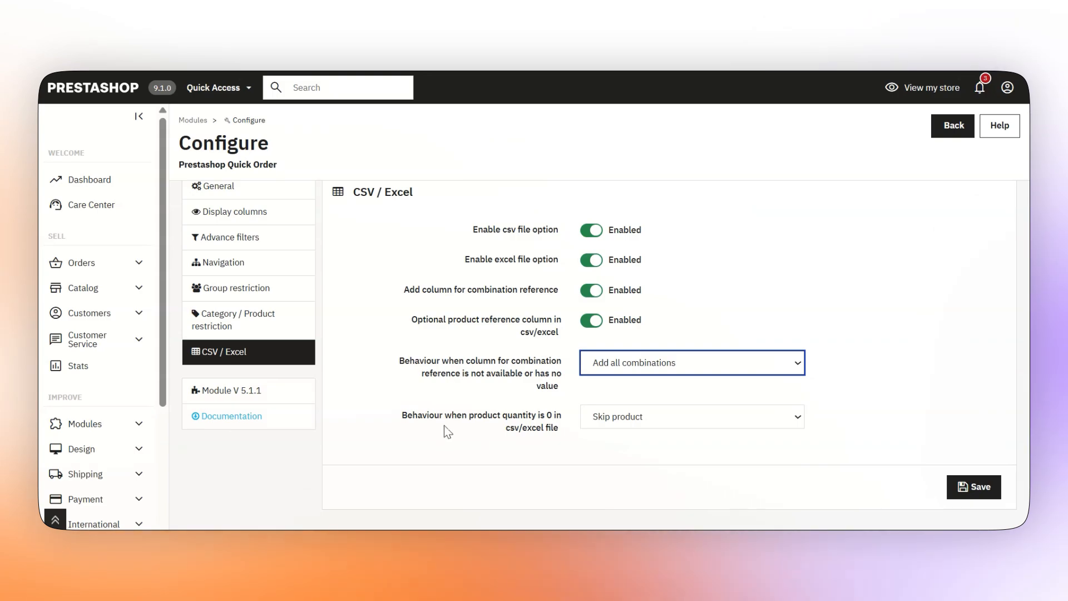
Set zero-quantity products to 'Add product with product's minimal quantity' and save CSV / Excel settings
mouse_move(481, 420)
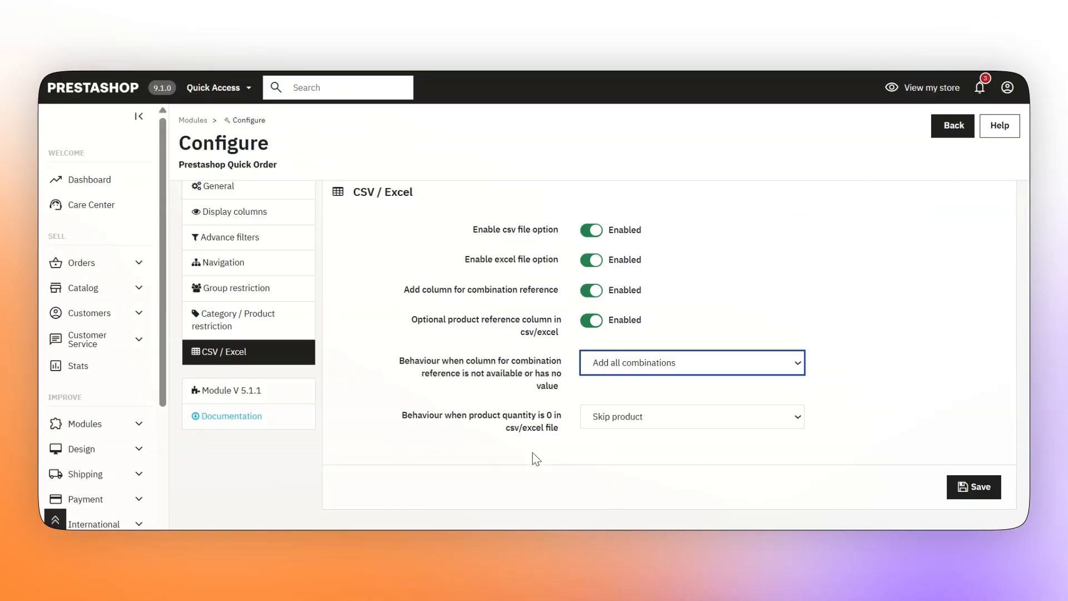
click(624, 418)
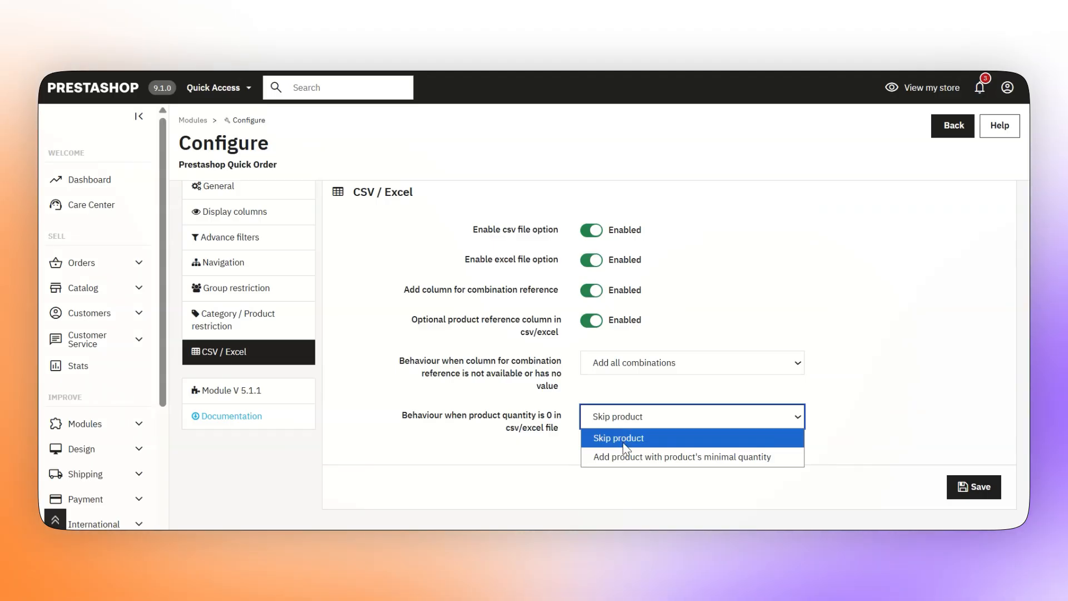
click(679, 443)
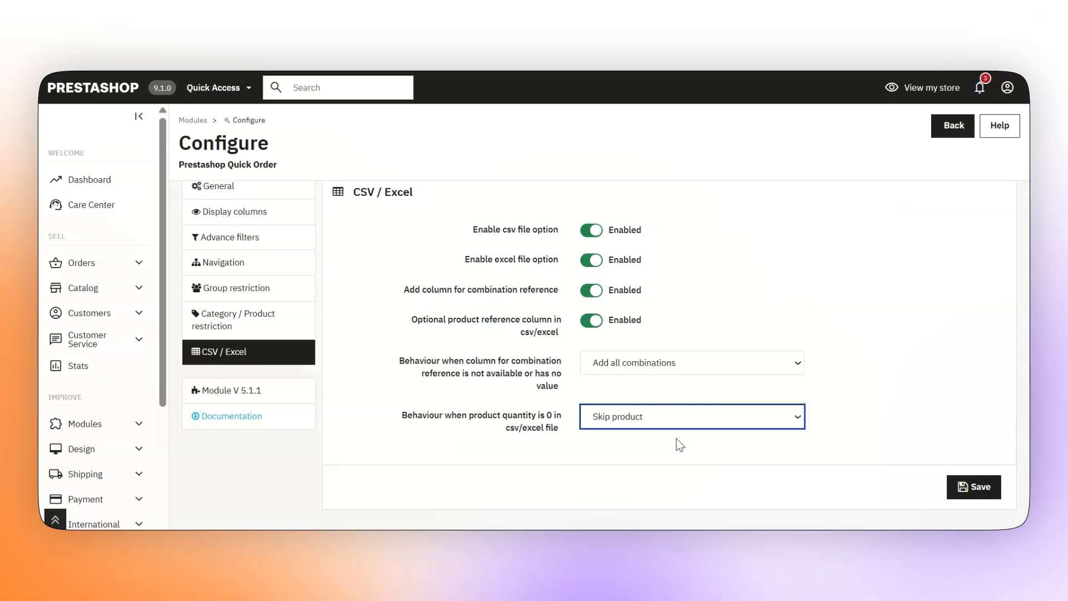
click(658, 418)
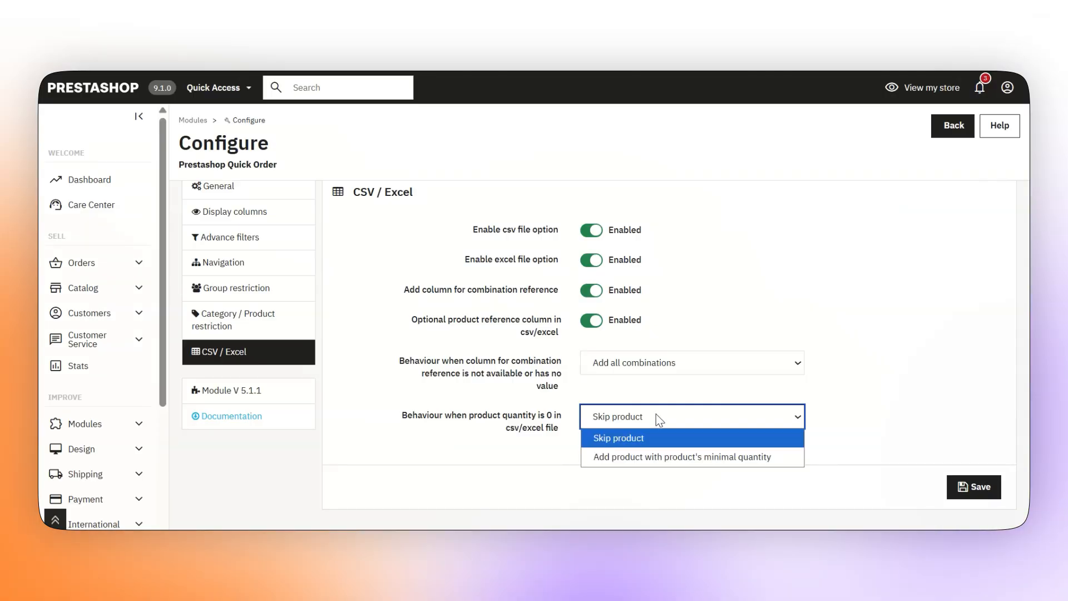
click(649, 457)
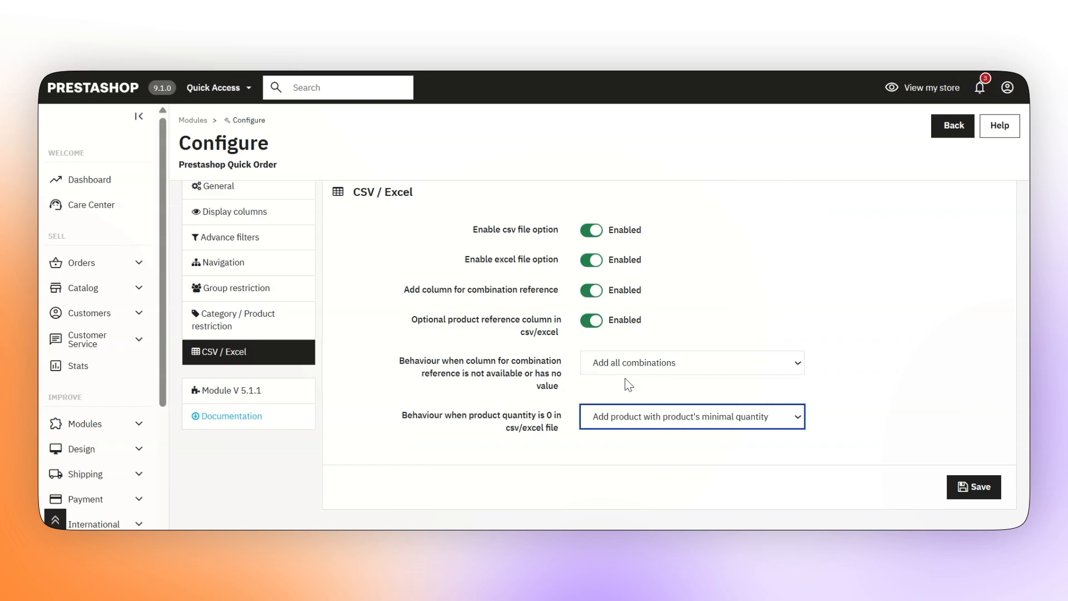
click(960, 490)
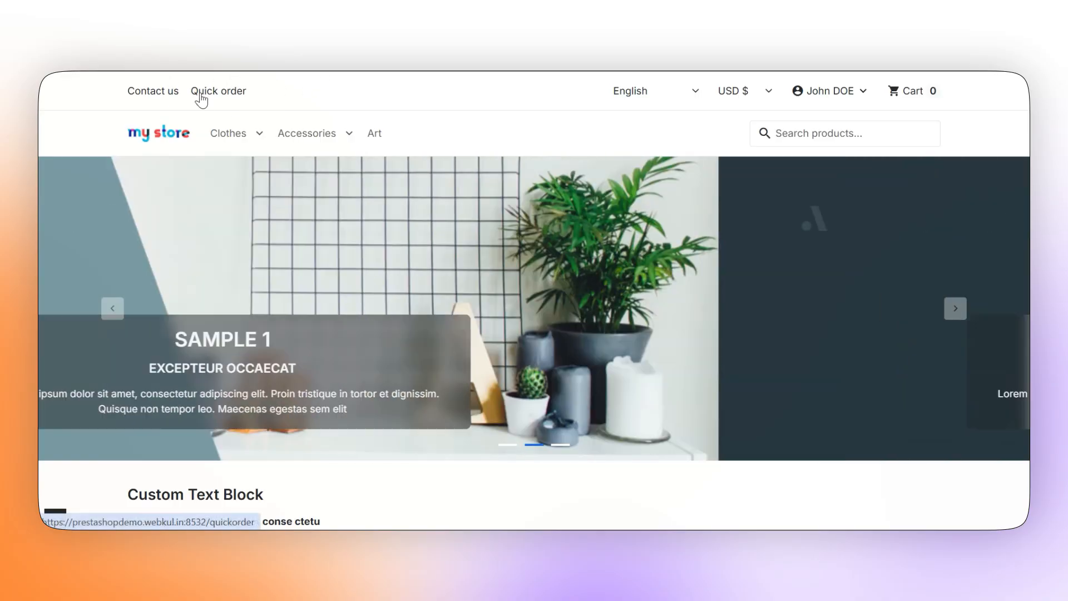
Return to the top of the store home page and go to the Quick order page
scroll(534, 334, down, 20)
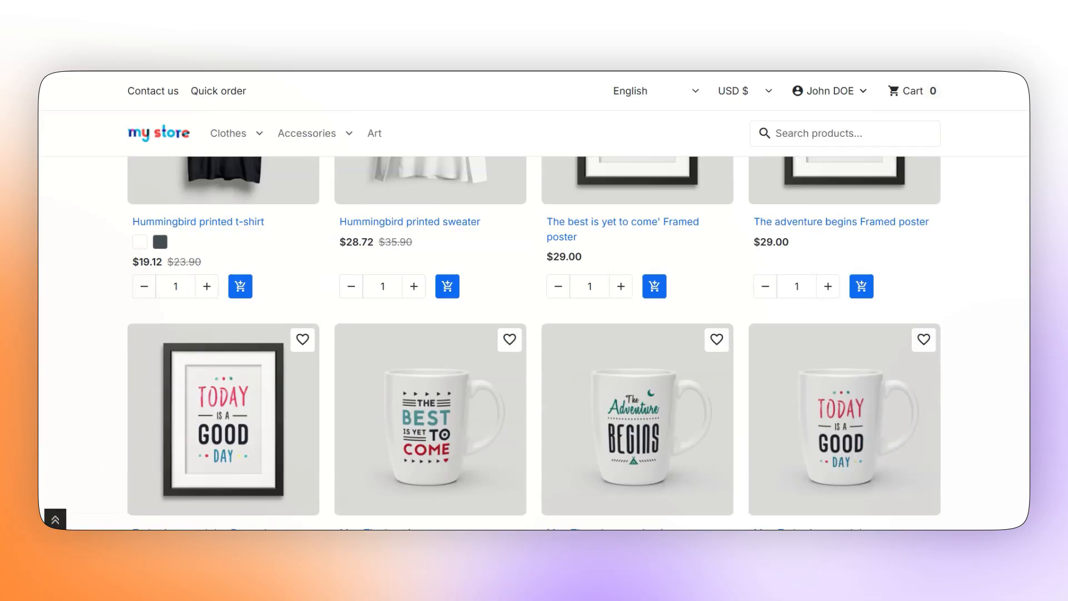
click(55, 520)
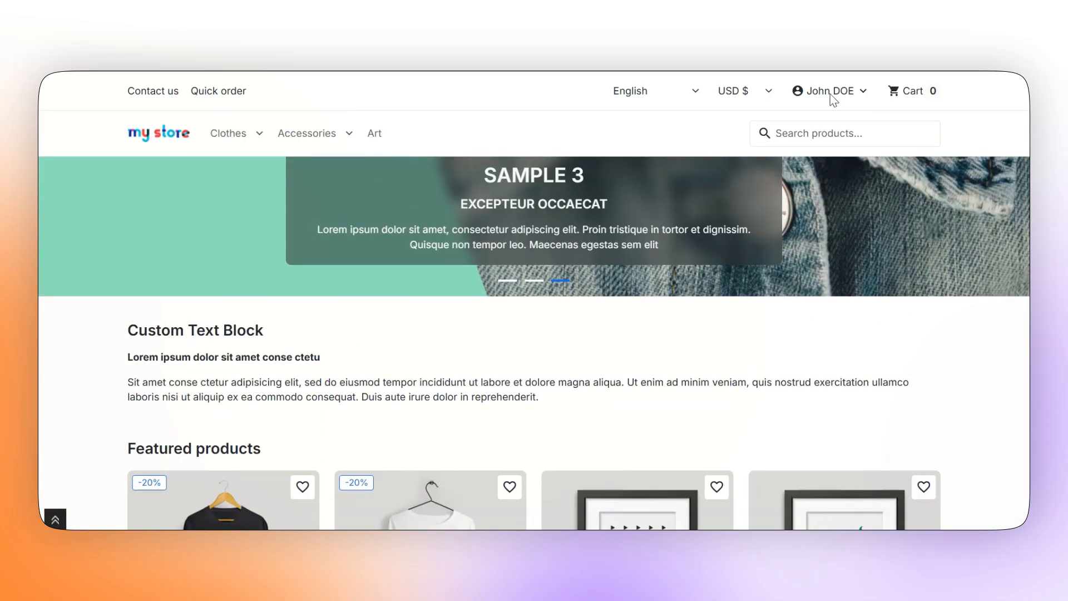
click(831, 91)
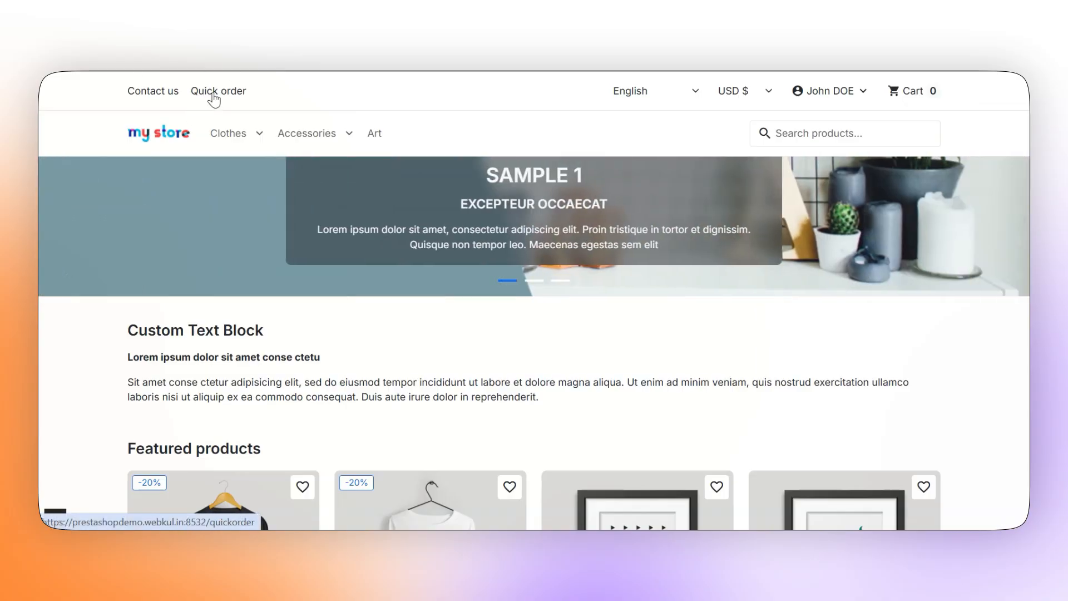
click(213, 95)
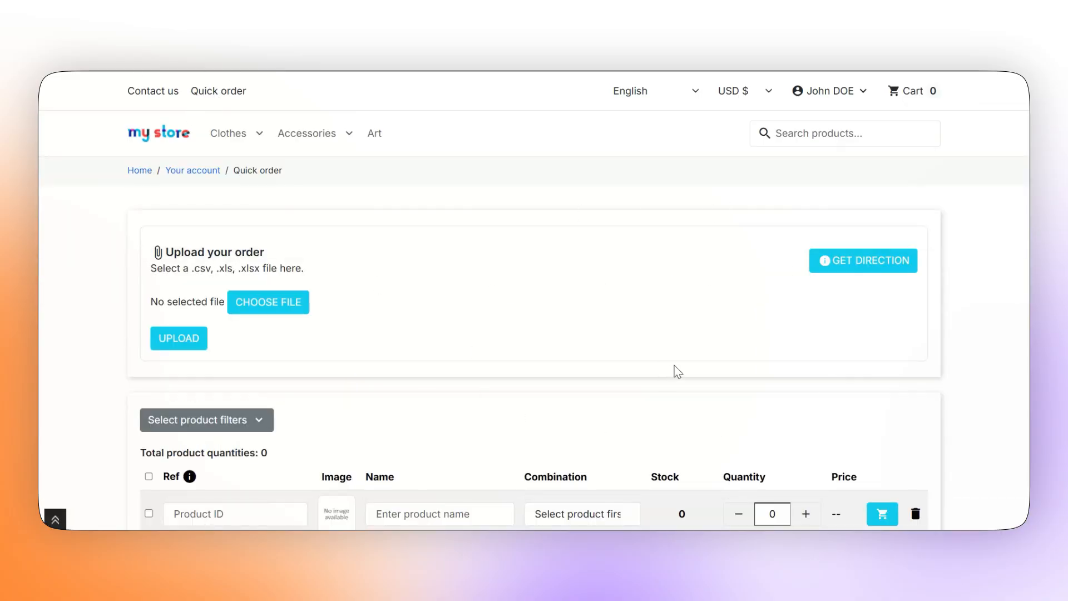
scroll(678, 371, down, 3)
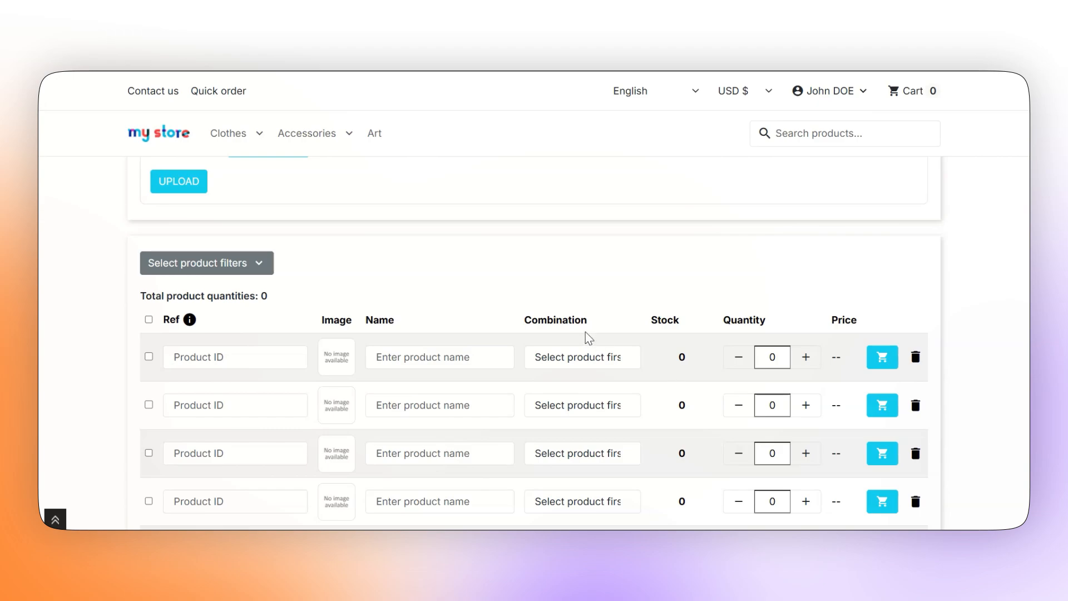
scroll(589, 338, down, 4)
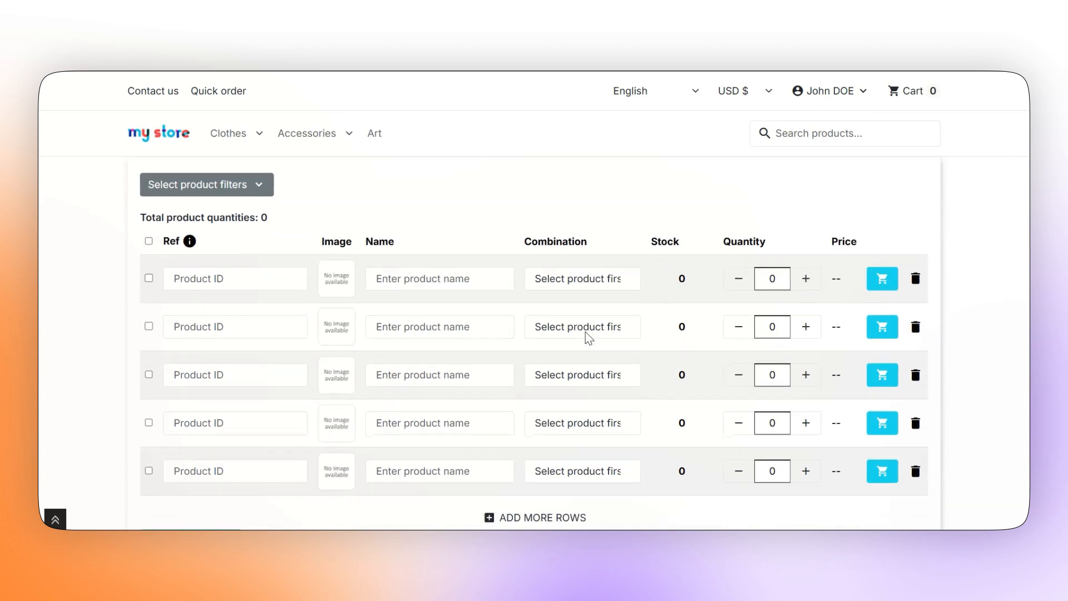
scroll(589, 338, up, 3)
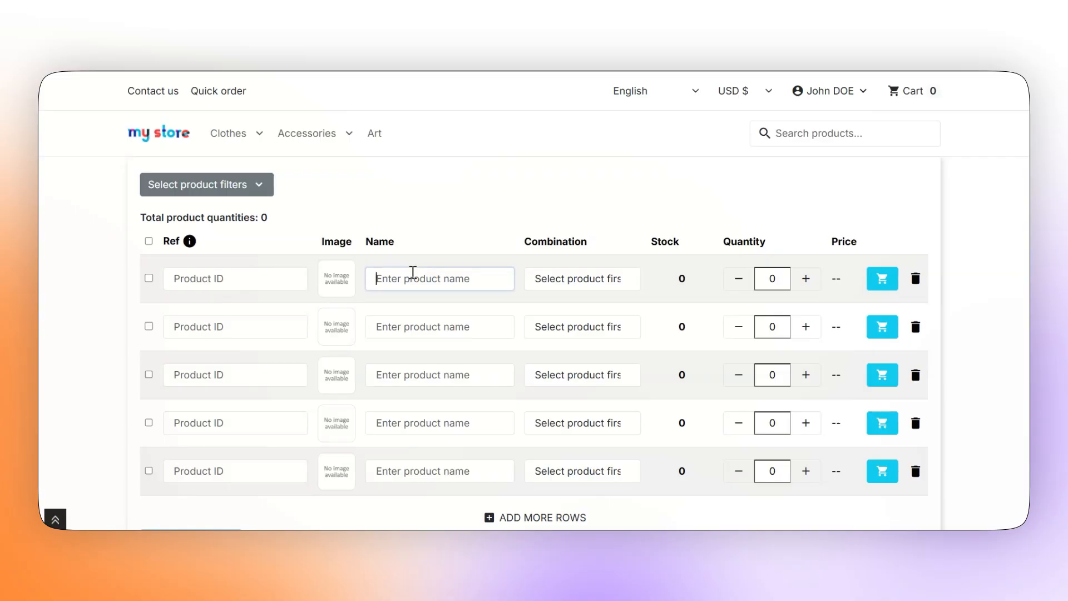
Put the Hummingbird printed sweater, size S, quantity 2 at $57.44 in quick order row one
click(412, 272)
text(humm)
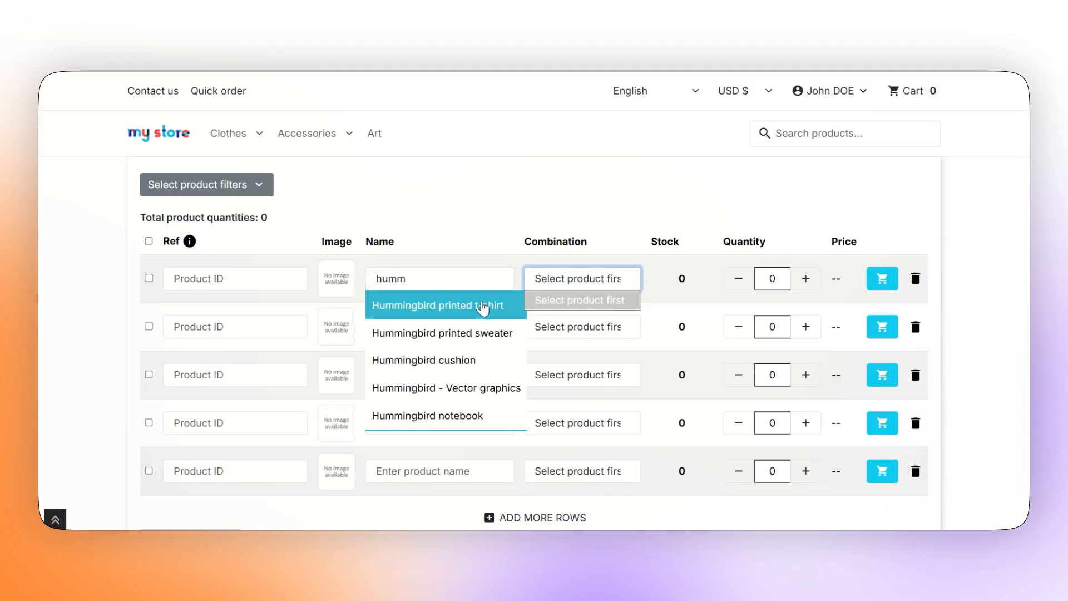
click(477, 307)
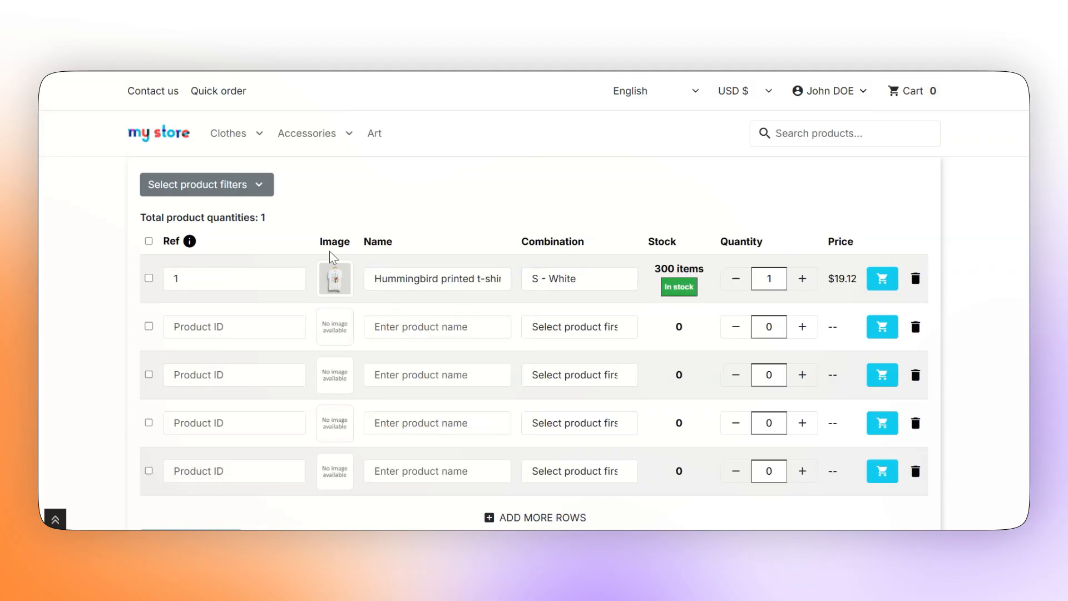
double_click(222, 272)
text(2)
click(305, 354)
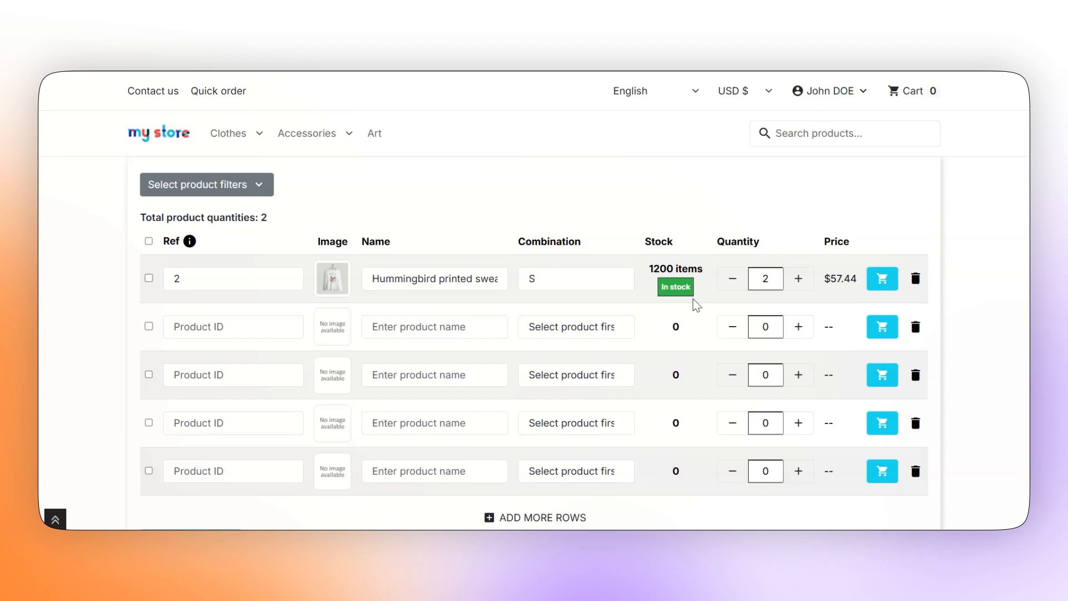
click(179, 186)
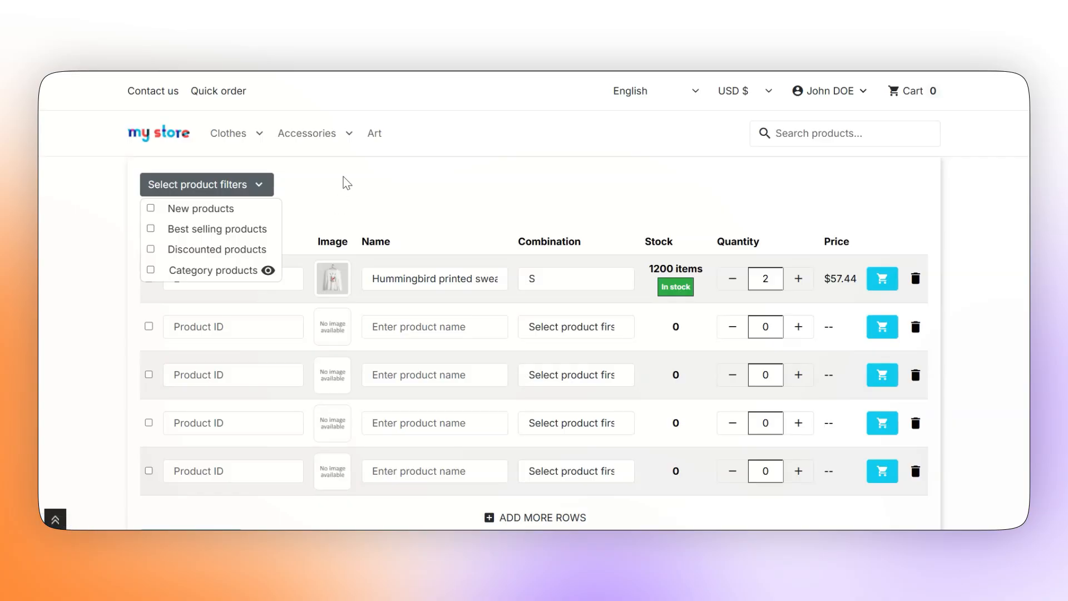
Close the product filters, then add a new row and delete the empty last row
click(410, 192)
scroll(579, 339, down, 3)
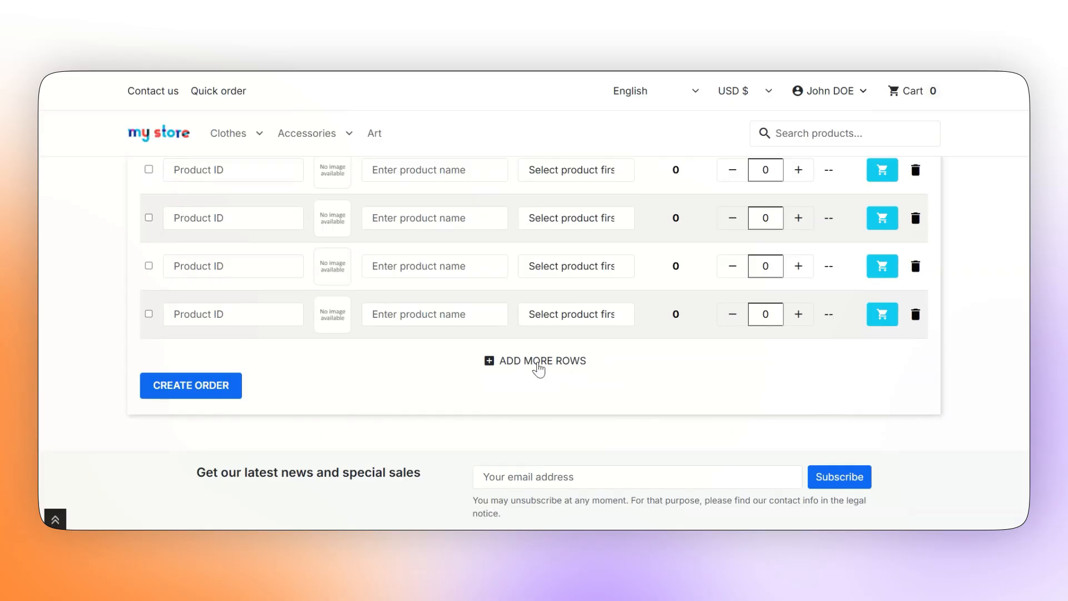
click(537, 364)
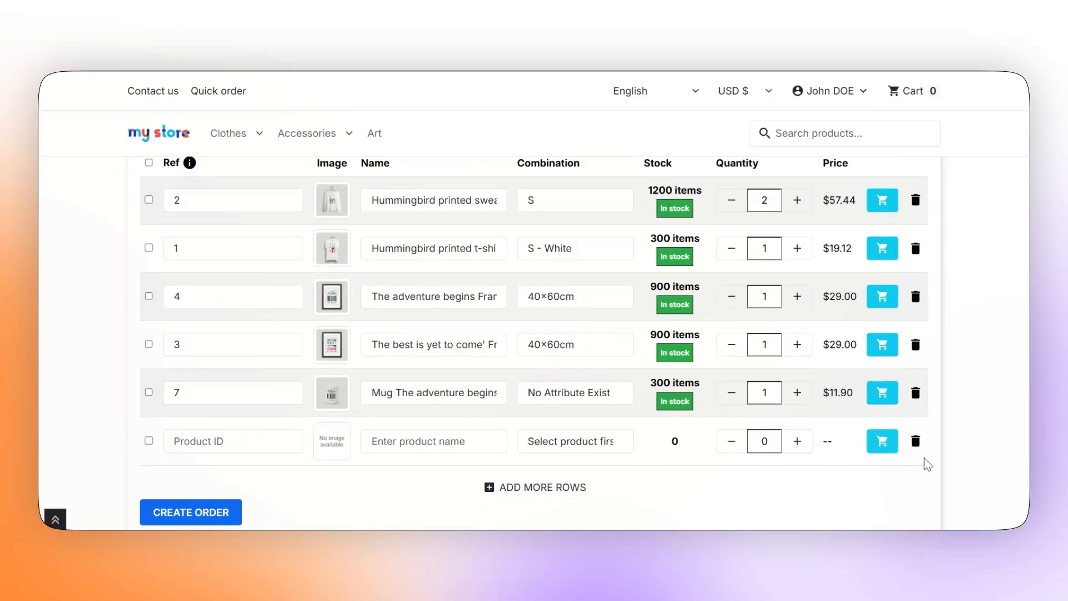
click(916, 441)
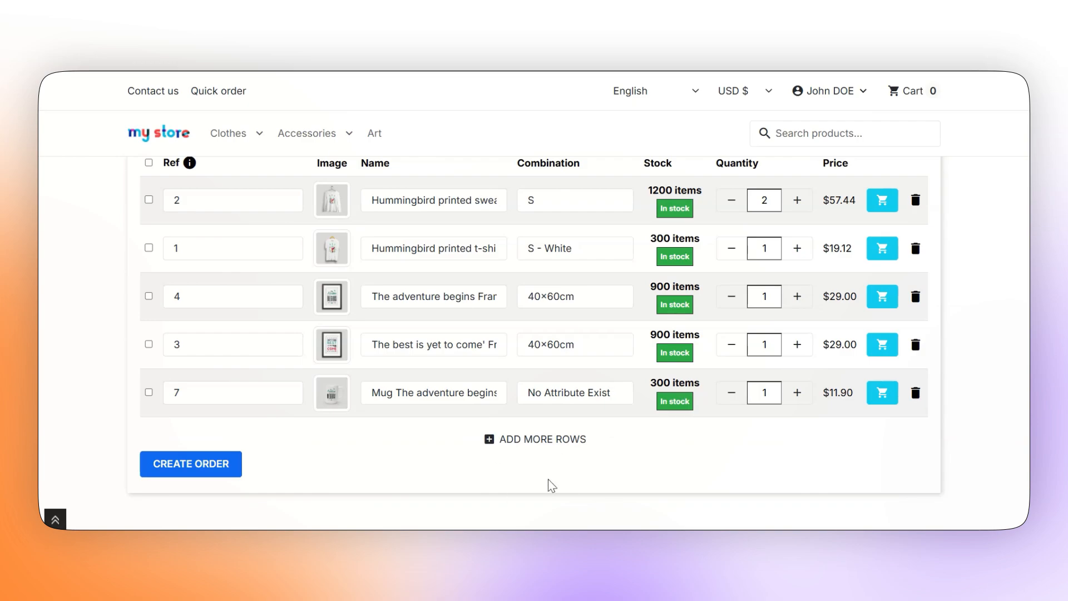
Delete the selected Ref 7 mug and Ref 3 rows, then create the order from the list
click(149, 393)
click(149, 345)
scroll(406, 451, up, 4)
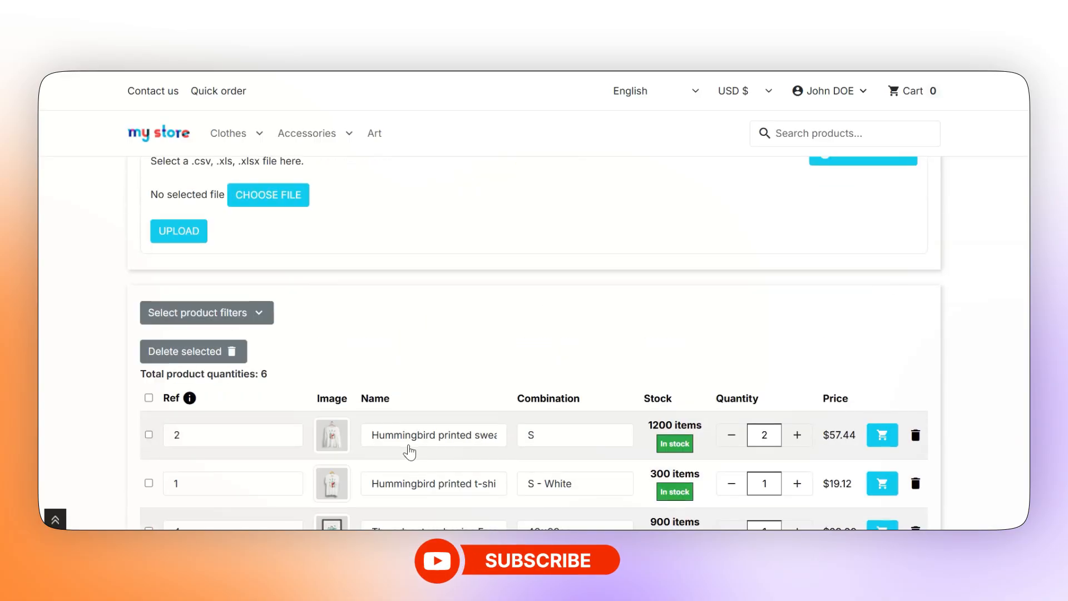
scroll(410, 445, down, 1)
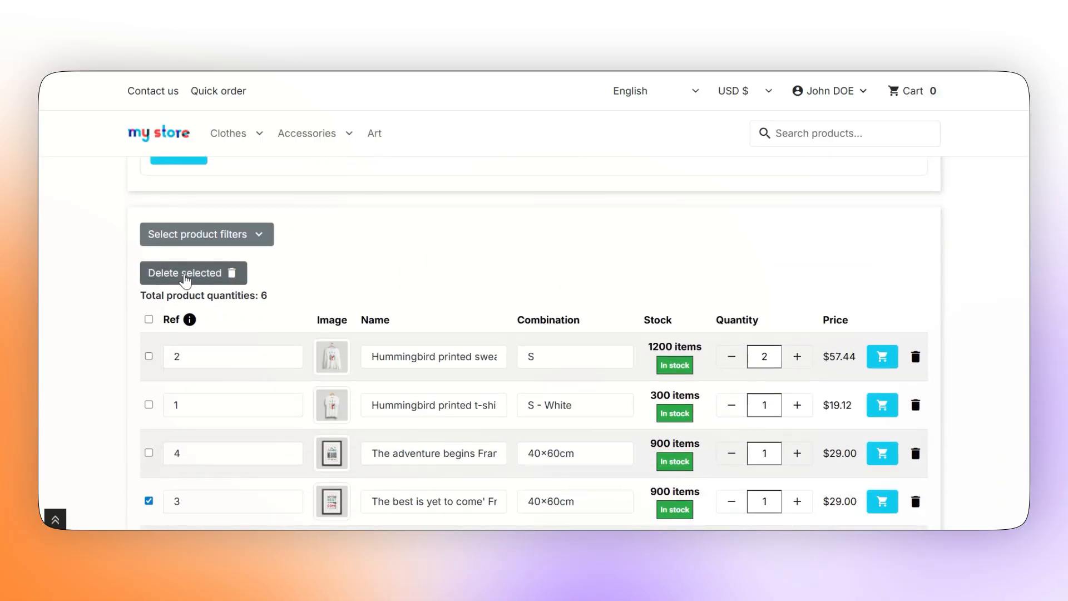
click(185, 277)
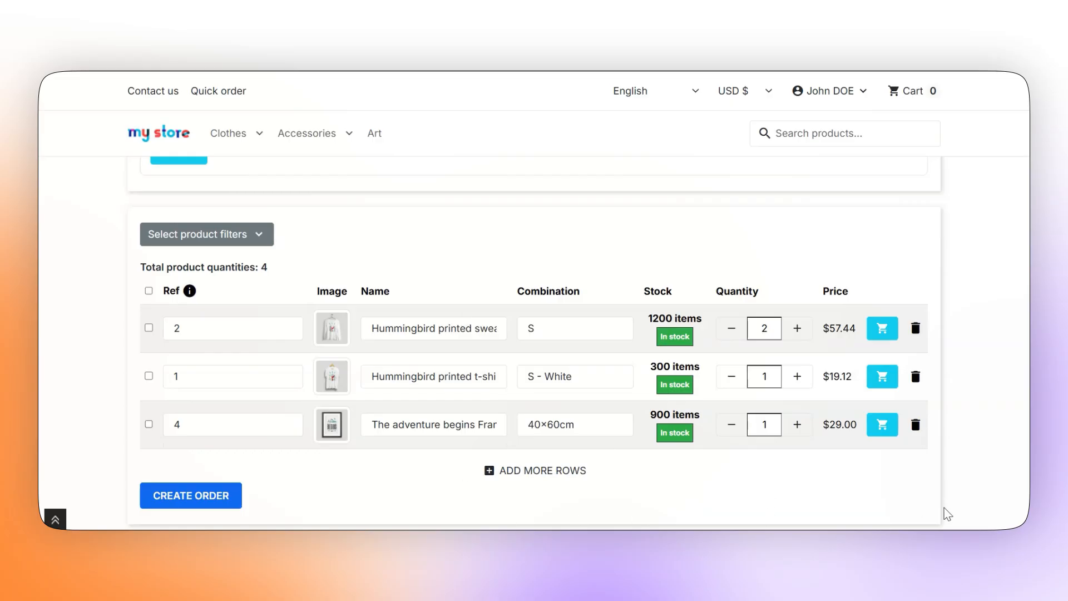
scroll(255, 448, down, 1)
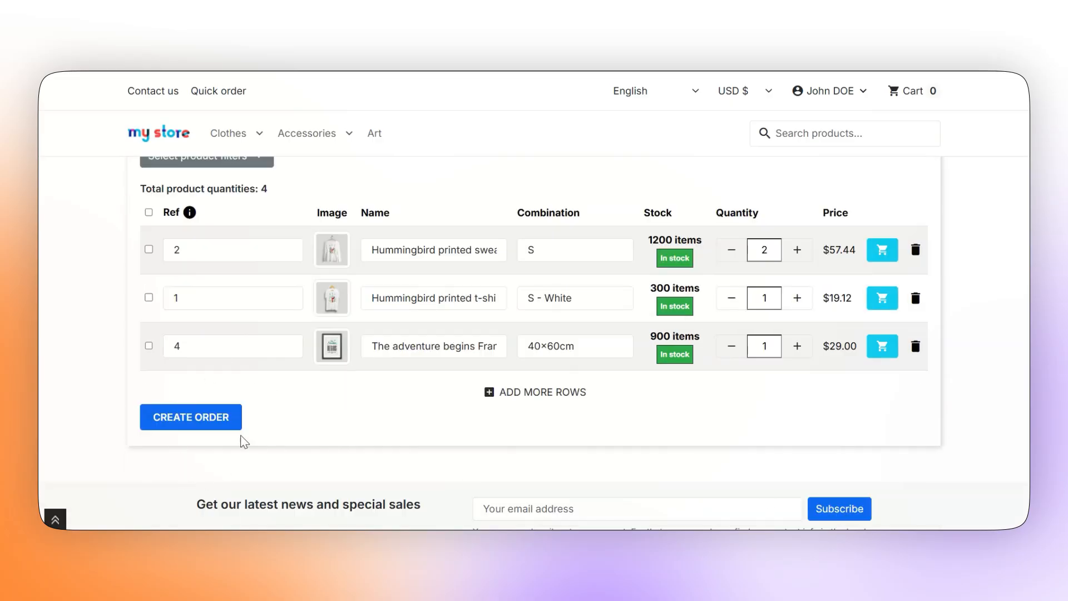
click(219, 424)
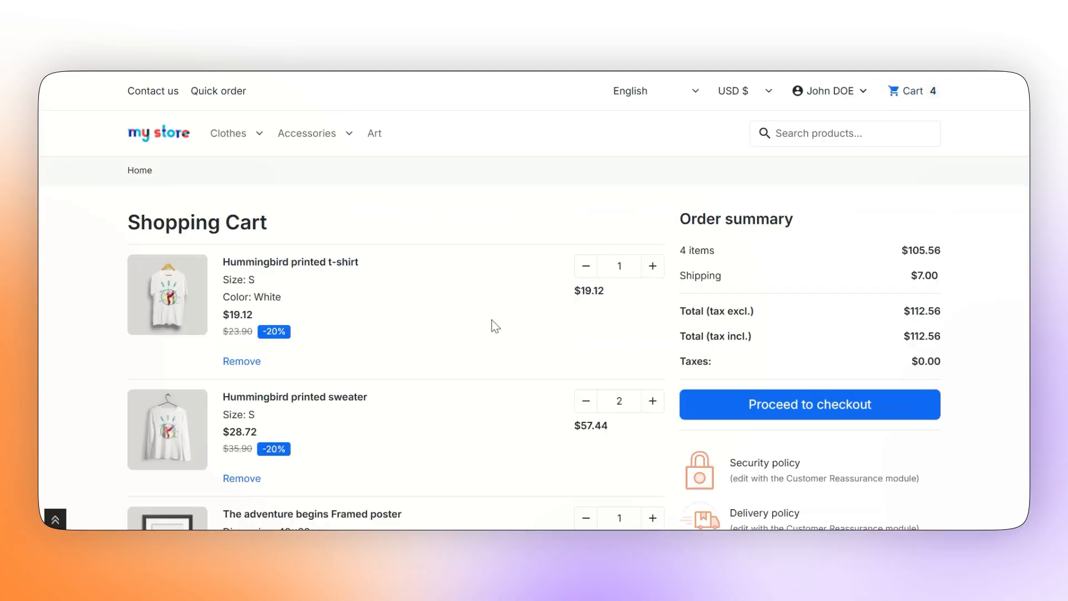
Scroll through the cart to review the sweater ×2, the framed poster and the $112.56 total
scroll(493, 460, down, 3)
scroll(495, 461, up, 3)
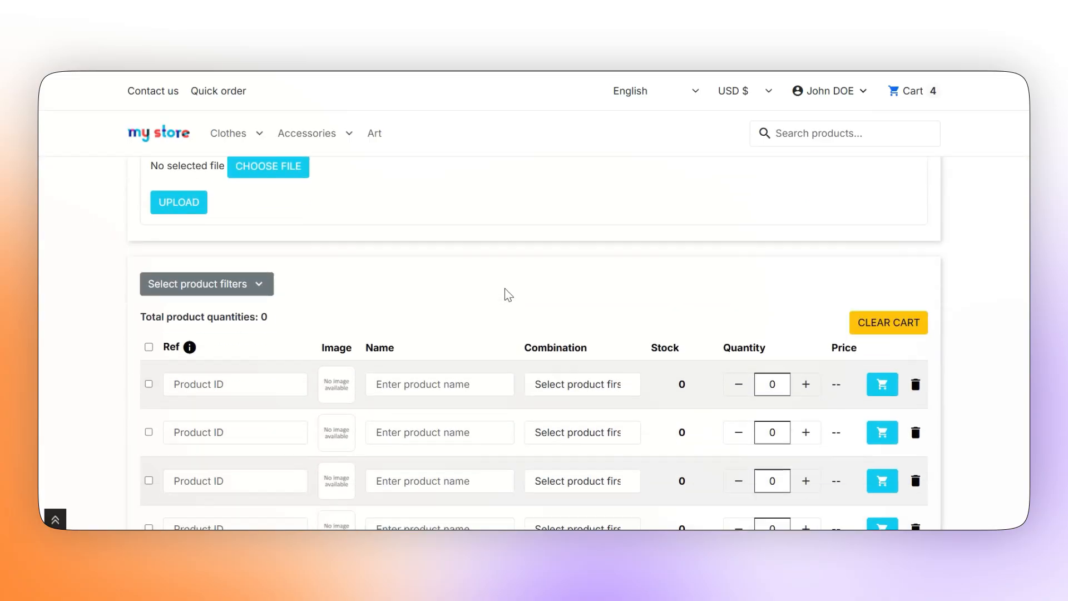
scroll(505, 293, down, 2)
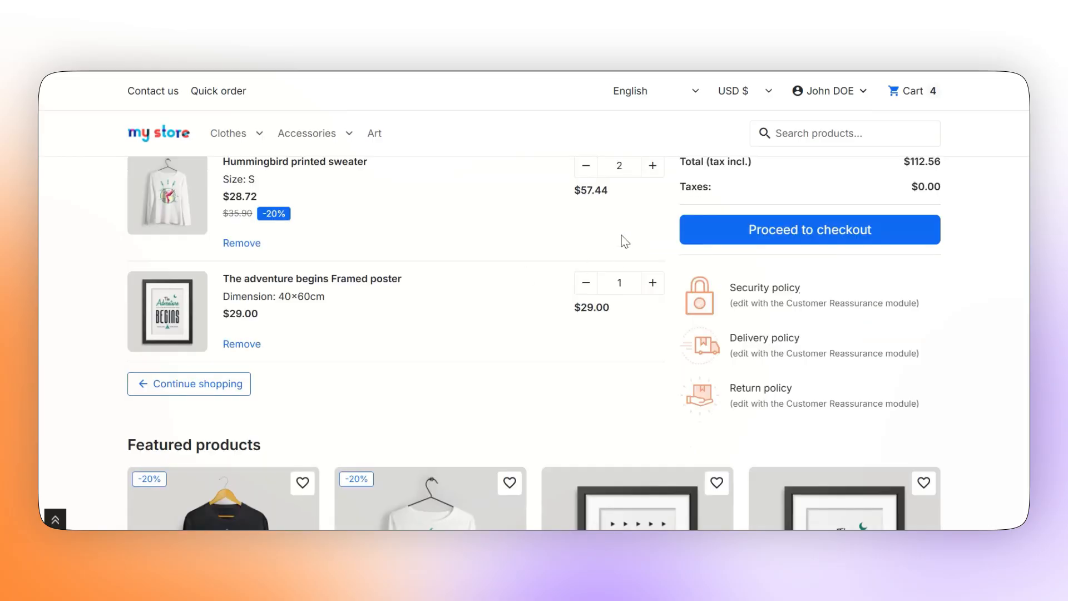
Check out with the Demo Address, My carrier and Pay by Check, placing the $112.56 order
click(723, 246)
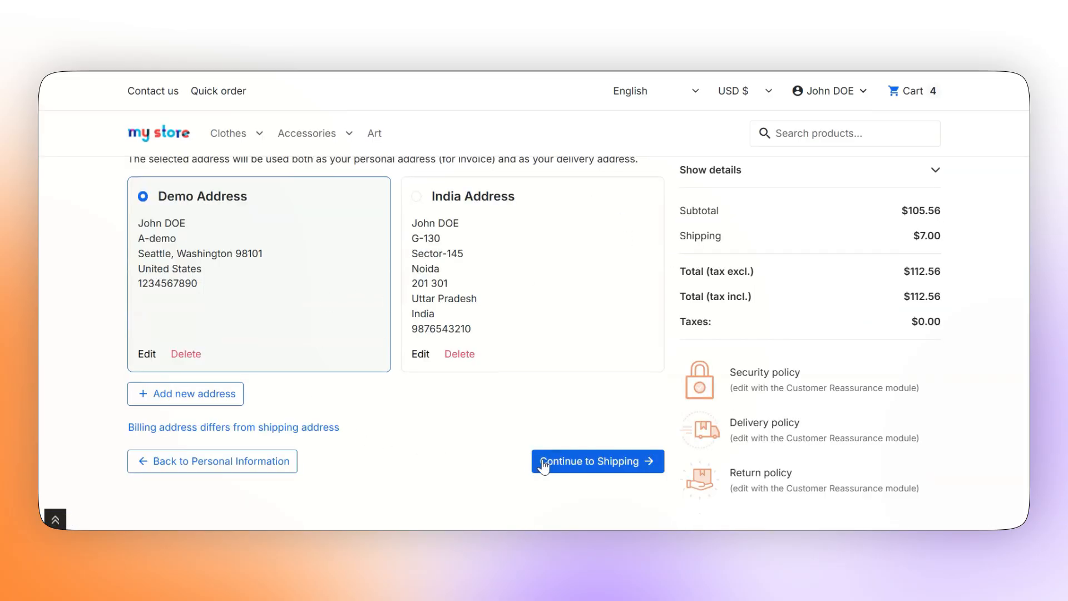
click(555, 466)
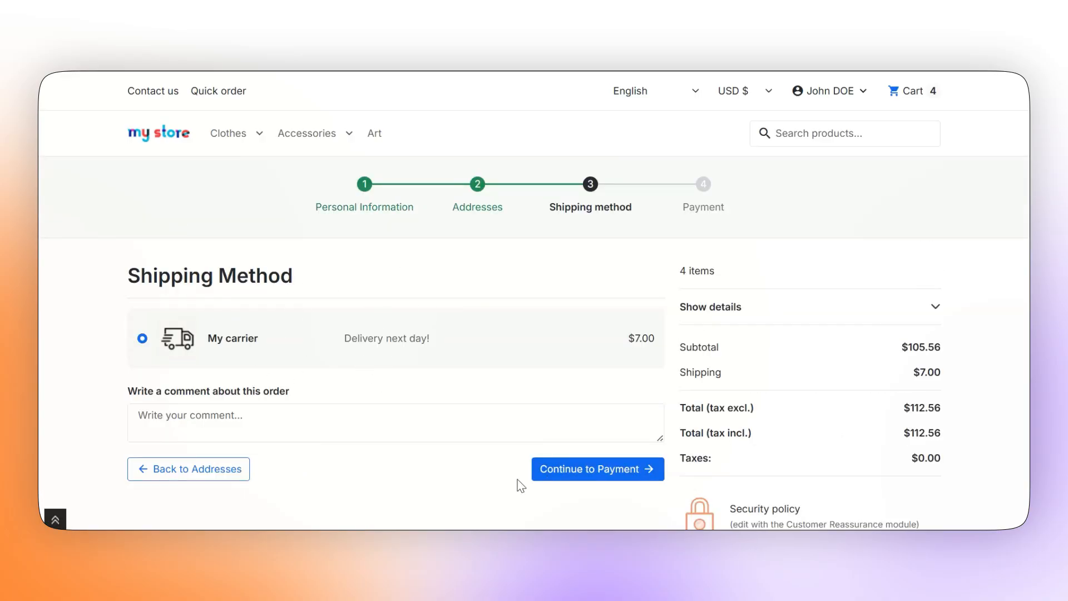
click(567, 477)
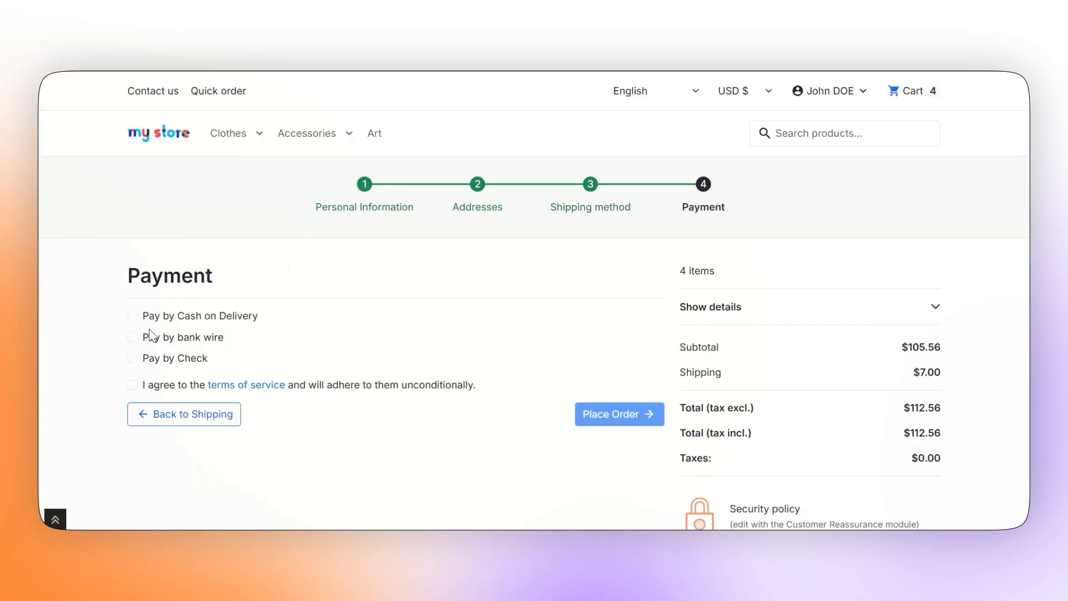
click(133, 359)
click(624, 332)
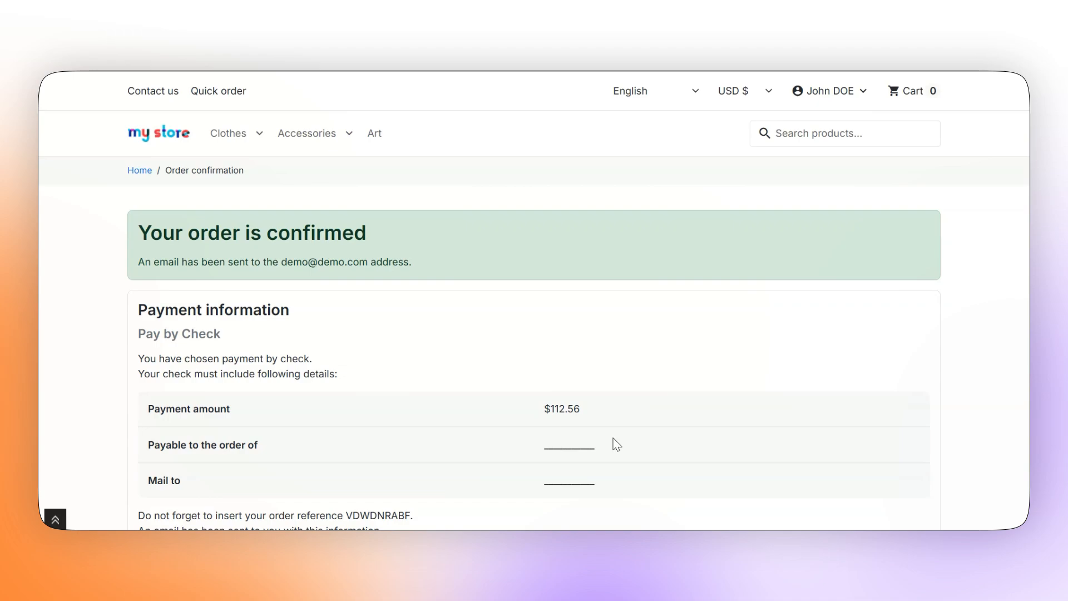
scroll(642, 353, down, 2)
Scroll the Quick order page to view the Upload your order panel and the empty product rows
scroll(642, 352, up, 2)
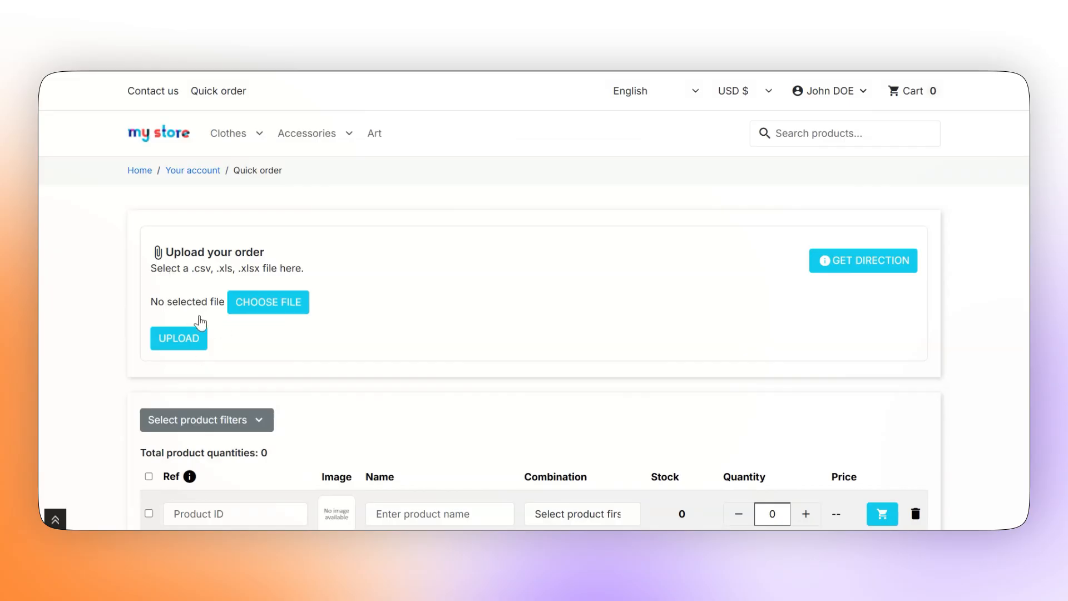
scroll(470, 420, down, 6)
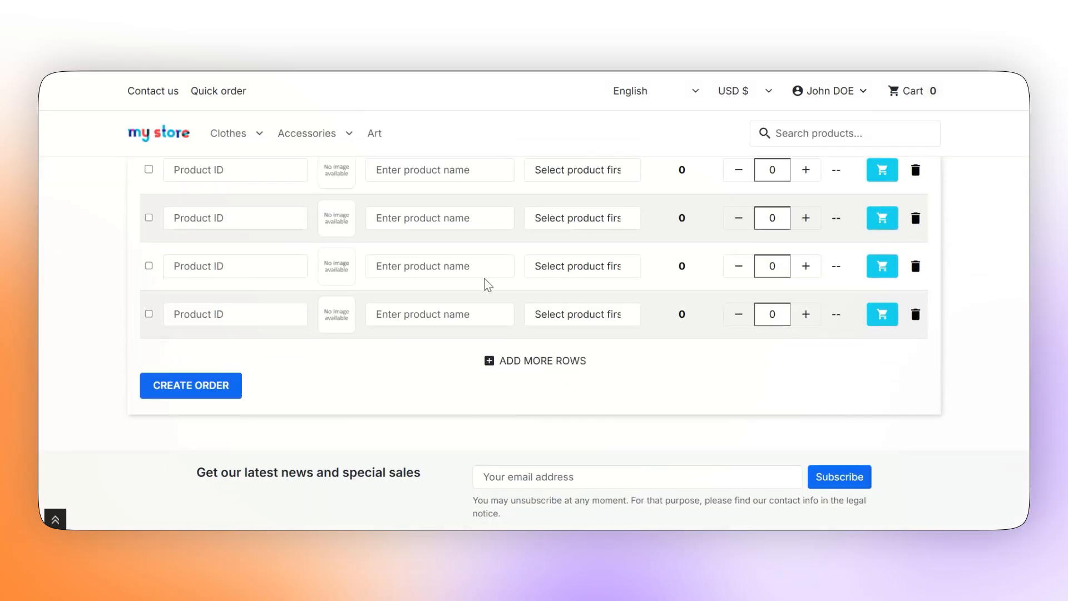
scroll(488, 384, up, 5)
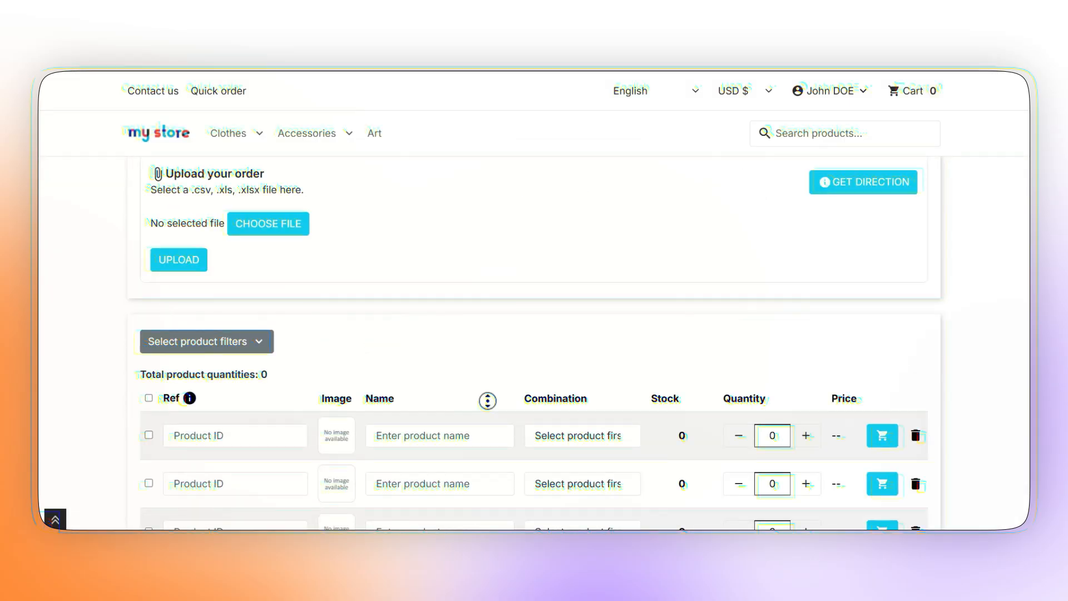